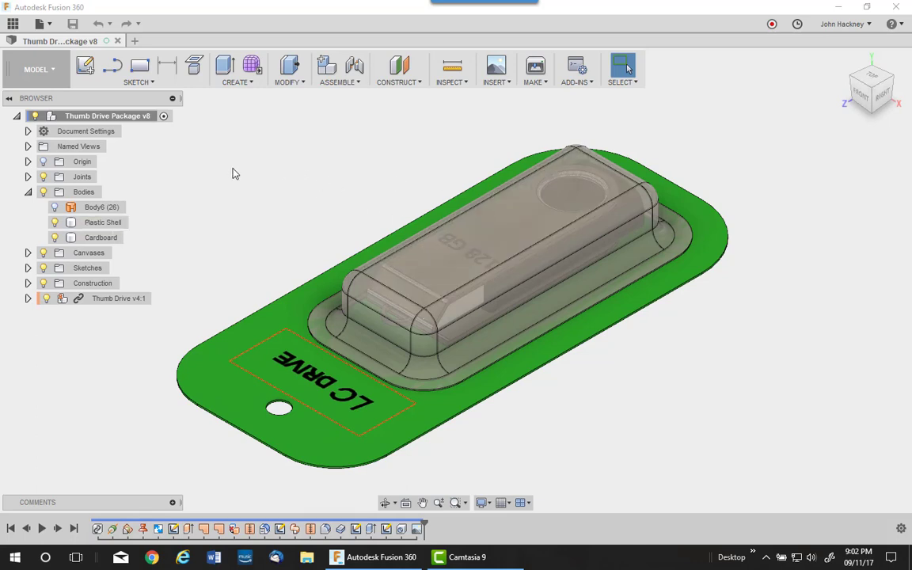
Step: Convert the Plastic Shell body into the Plastic Shell:1 component and bring up its menu to copy it
{"action": "right_click", "coordinate": [88, 226]}
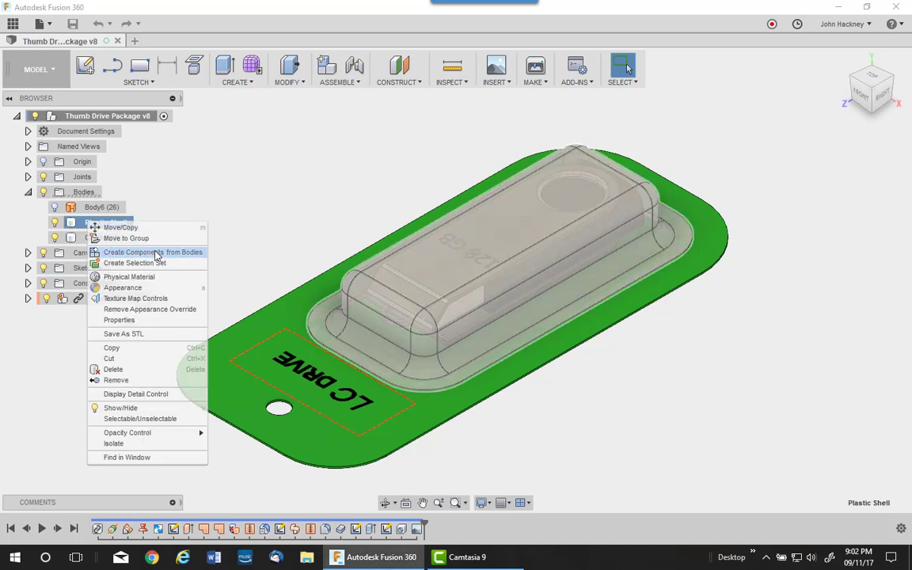
{"action": "key", "text": "Escape"}
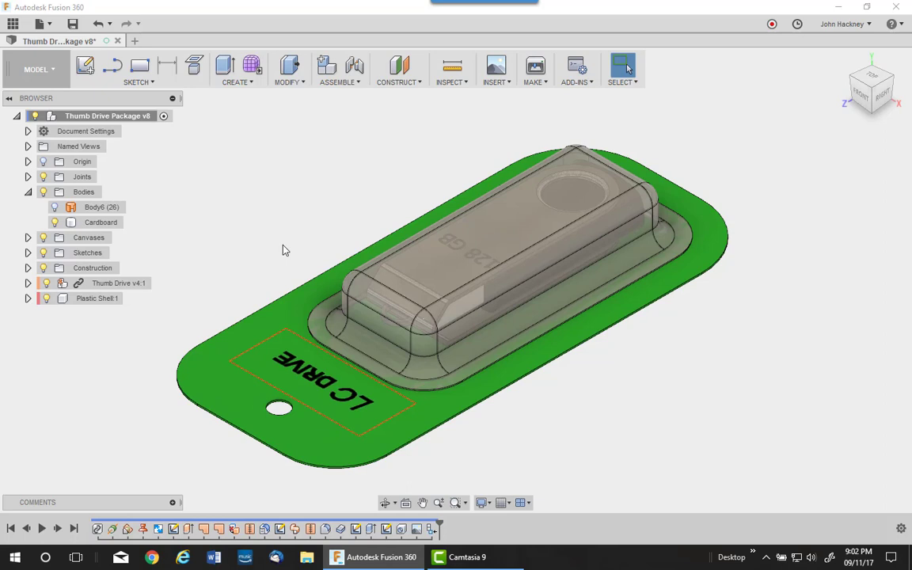
{"action": "right_click", "coordinate": [93, 300]}
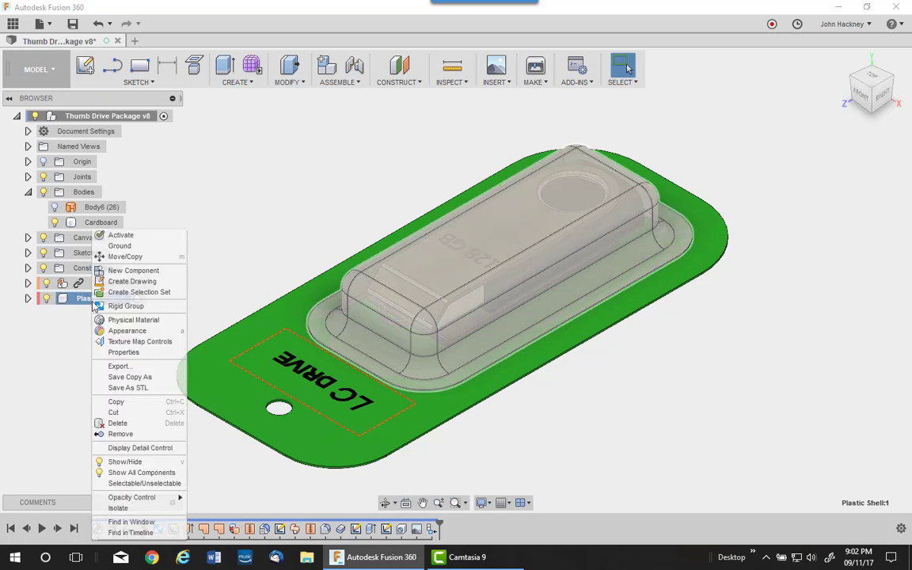
Step: Copy Plastic Shell:1 and Paste New into a fresh untitled design, centred in view
{"action": "left_click", "coordinate": [140, 408]}
{"action": "left_click", "coordinate": [134, 40]}
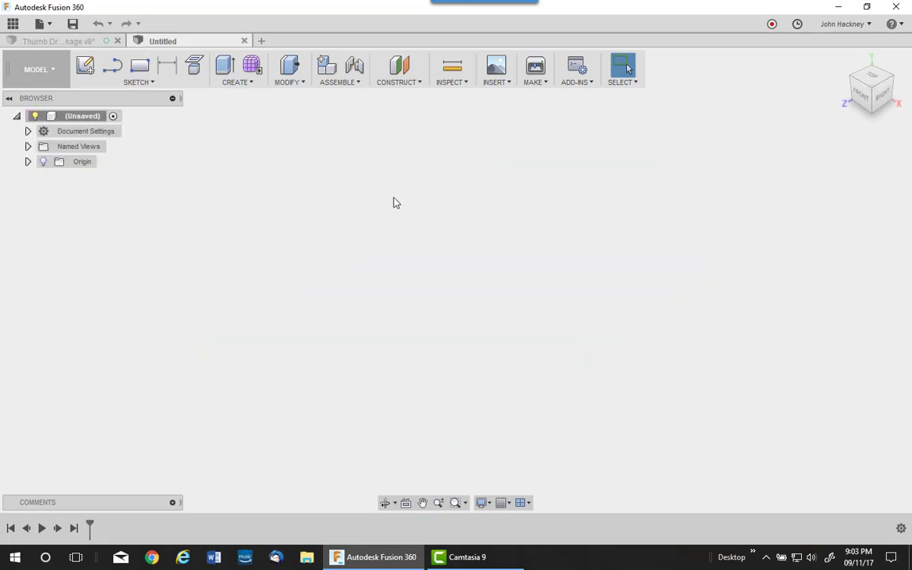
{"action": "right_click", "coordinate": [451, 236]}
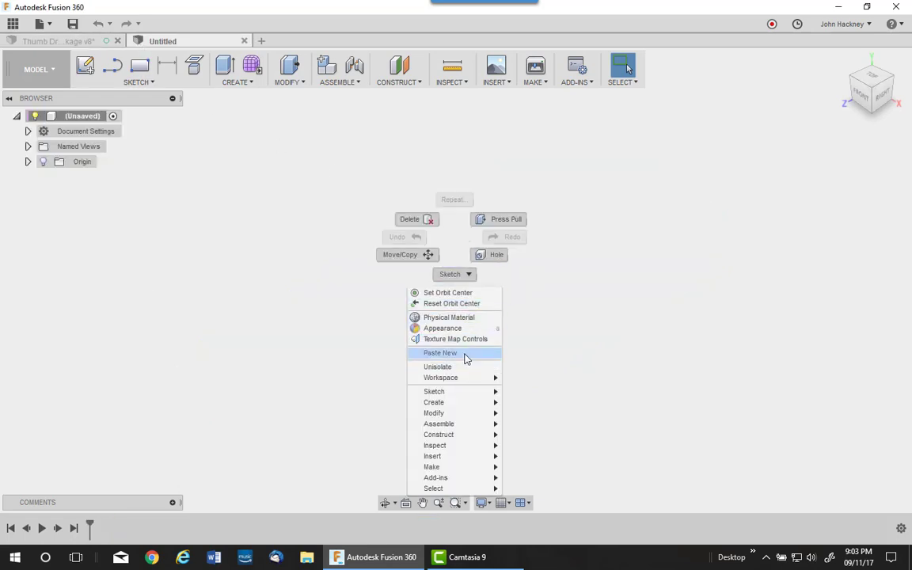
{"action": "left_click", "coordinate": [465, 353]}
{"action": "left_click", "coordinate": [783, 353]}
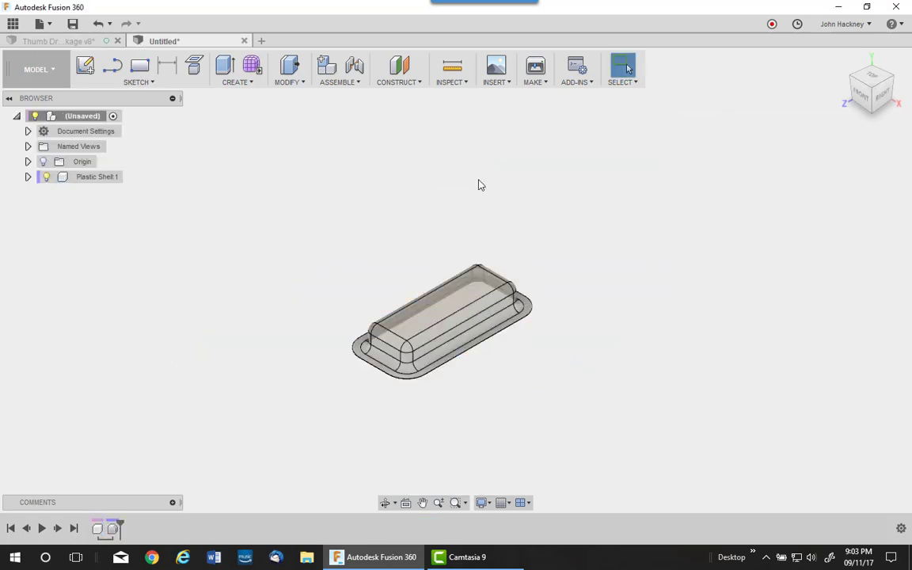
{"action": "scroll", "coordinate": [334, 167], "scroll_direction": "up", "scroll_amount": 5}
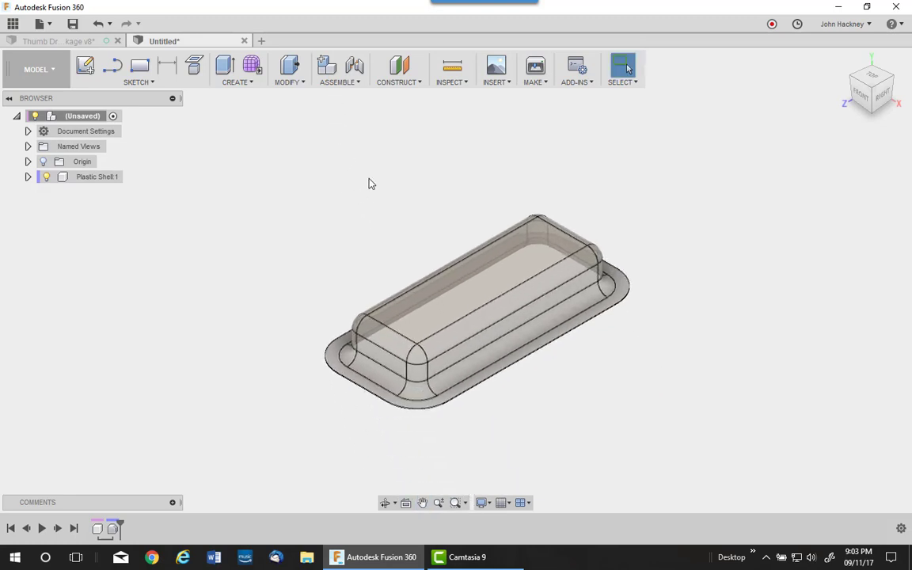
{"action": "scroll", "coordinate": [348, 198], "scroll_direction": "up", "scroll_amount": 5}
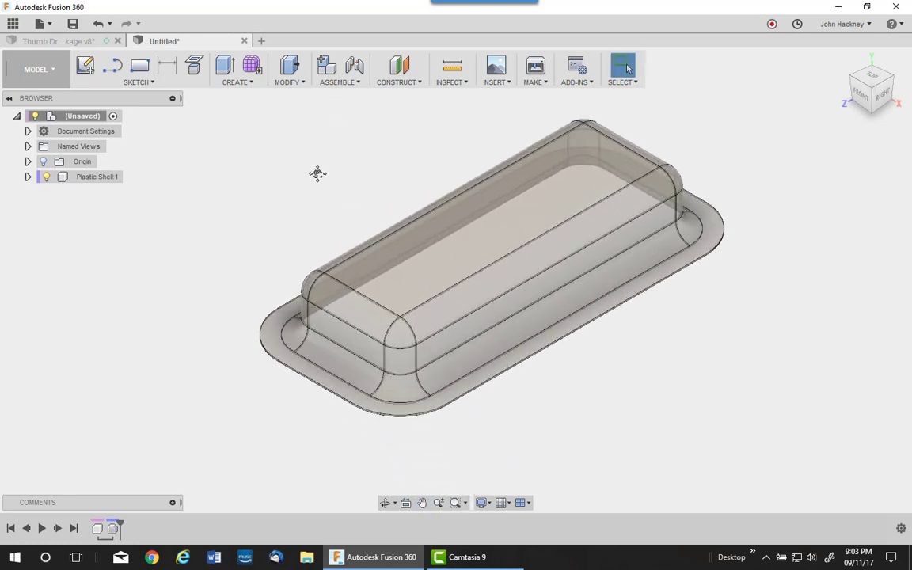
{"action": "middle_click_drag", "start_coordinate": [317, 173], "coordinate": [313, 191]}
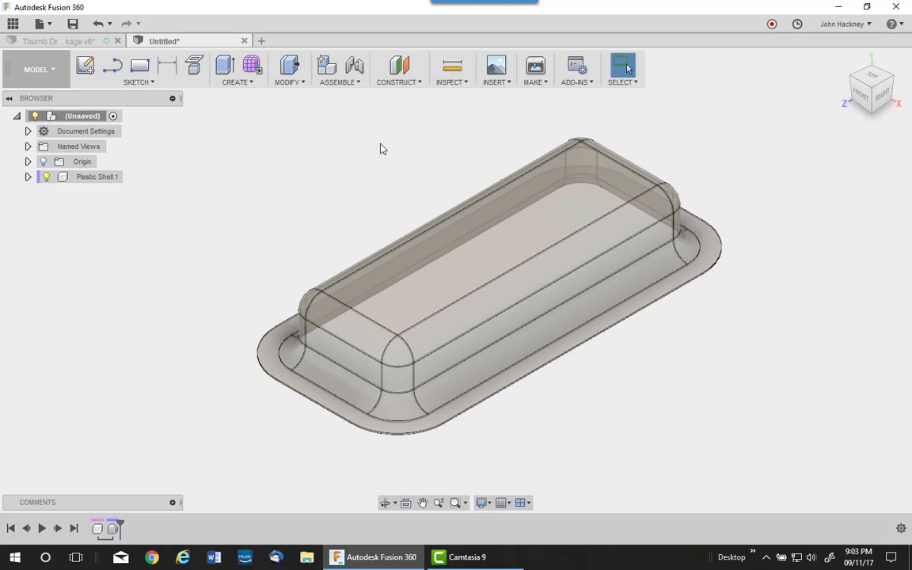
Step: Create a Plane Through Two Edges from the shell's bottom outer edge and upper long edge
{"action": "left_click", "coordinate": [408, 83]}
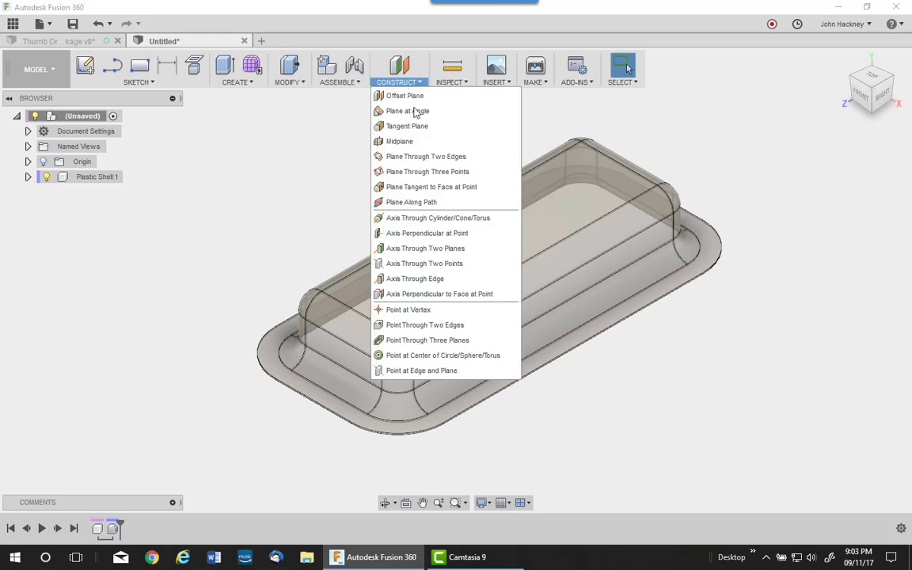
{"action": "left_click", "coordinate": [453, 164]}
{"action": "scroll", "coordinate": [563, 392], "scroll_direction": "up", "scroll_amount": 6}
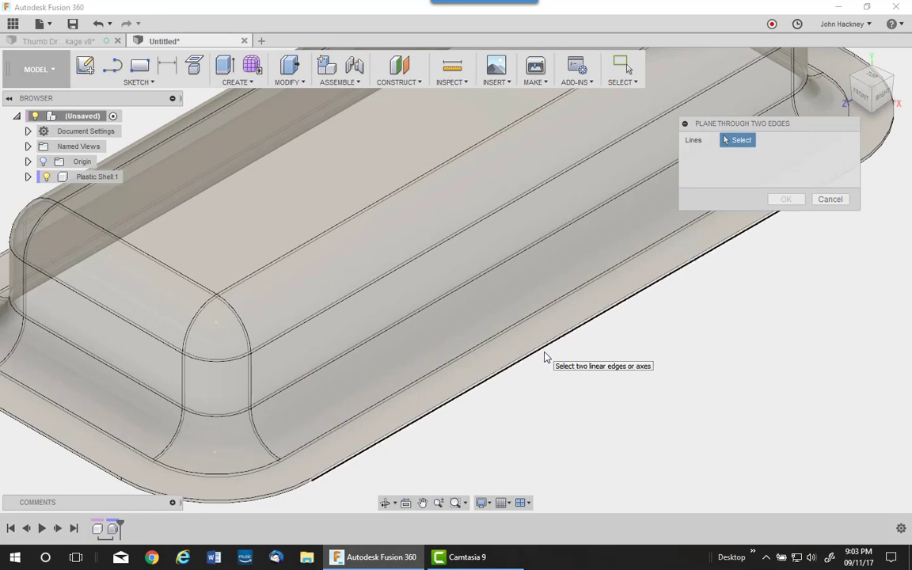
{"action": "left_click", "coordinate": [544, 358]}
{"action": "middle_click_drag", "start_coordinate": [557, 385], "coordinate": [627, 425]}
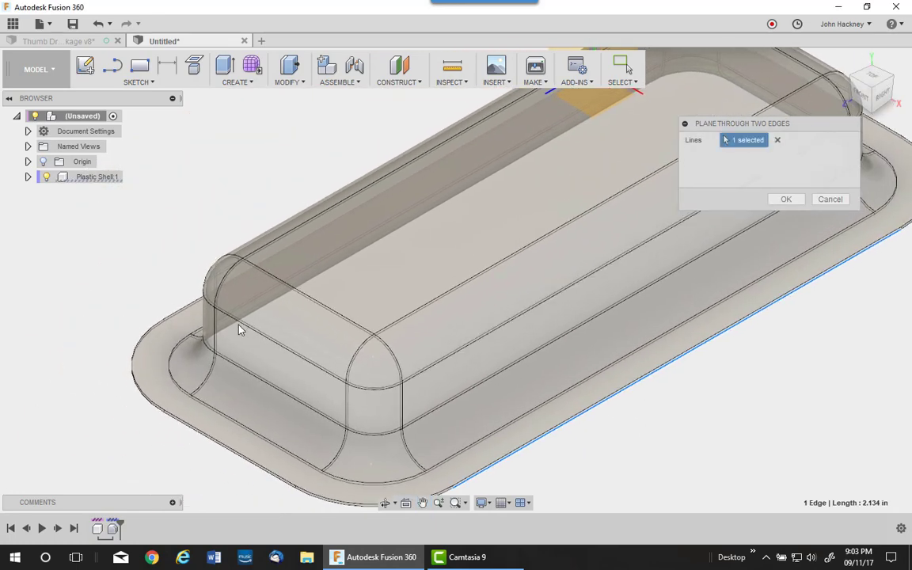
{"action": "scroll", "coordinate": [182, 289], "scroll_direction": "up", "scroll_amount": 5}
{"action": "left_click", "coordinate": [182, 289]}
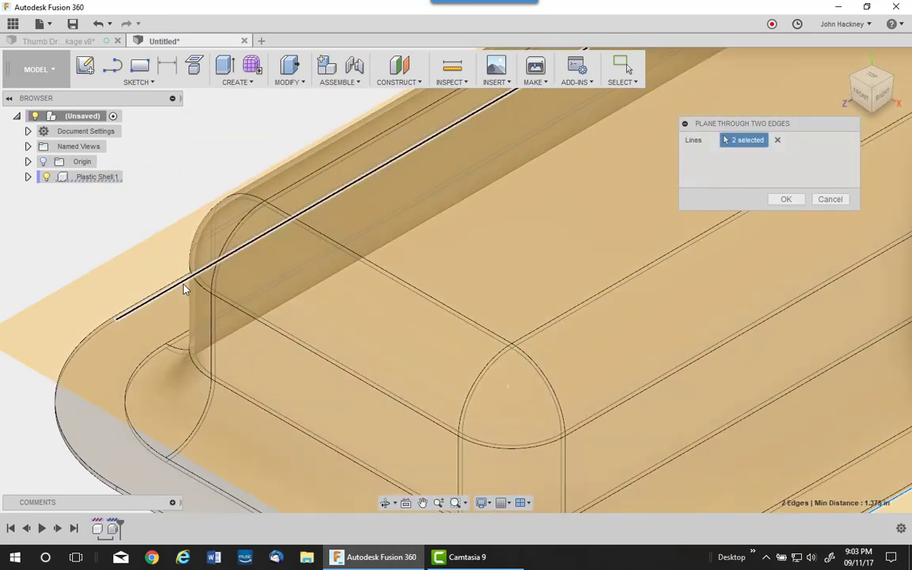
{"action": "left_click", "coordinate": [785, 199]}
{"action": "scroll", "coordinate": [202, 141], "scroll_direction": "down", "scroll_amount": 1}
{"action": "scroll", "coordinate": [202, 141], "scroll_direction": "down", "scroll_amount": 3}
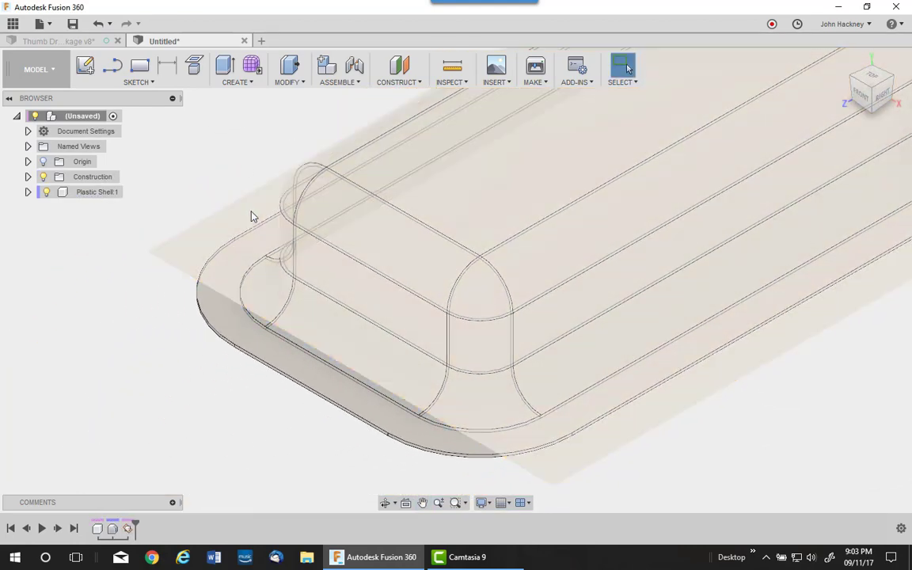
Step: Start a new sketch on the construction plane
{"action": "left_click", "coordinate": [252, 216]}
{"action": "right_click", "coordinate": [251, 216]}
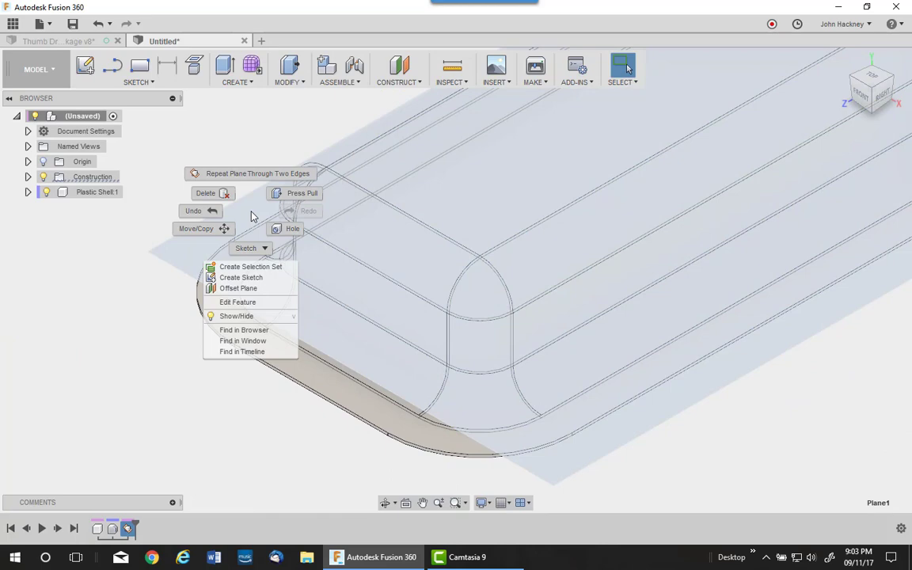
{"action": "left_click", "coordinate": [258, 278]}
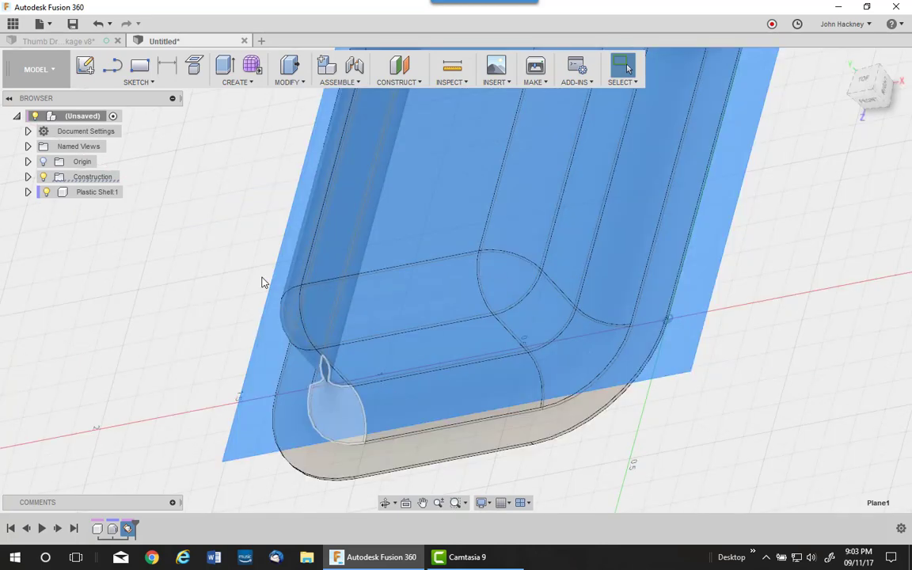
{"action": "scroll", "coordinate": [292, 253], "scroll_direction": "down", "scroll_amount": 4}
{"action": "middle_click_drag", "start_coordinate": [285, 230], "coordinate": [303, 360]}
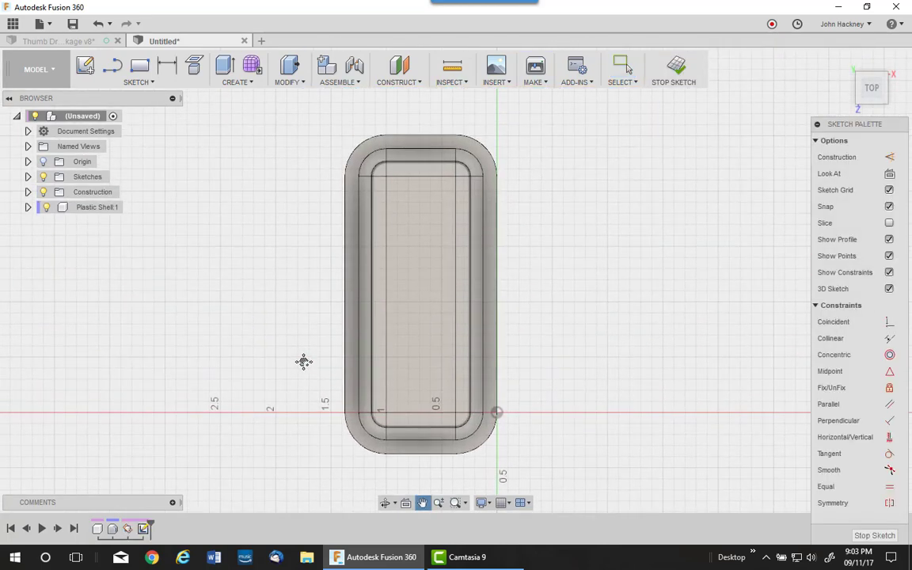
Step: Draw a rectangle enclosing the shell and begin dimensioning its top gap to the shell
{"action": "left_click", "coordinate": [132, 72]}
{"action": "left_click", "coordinate": [287, 101]}
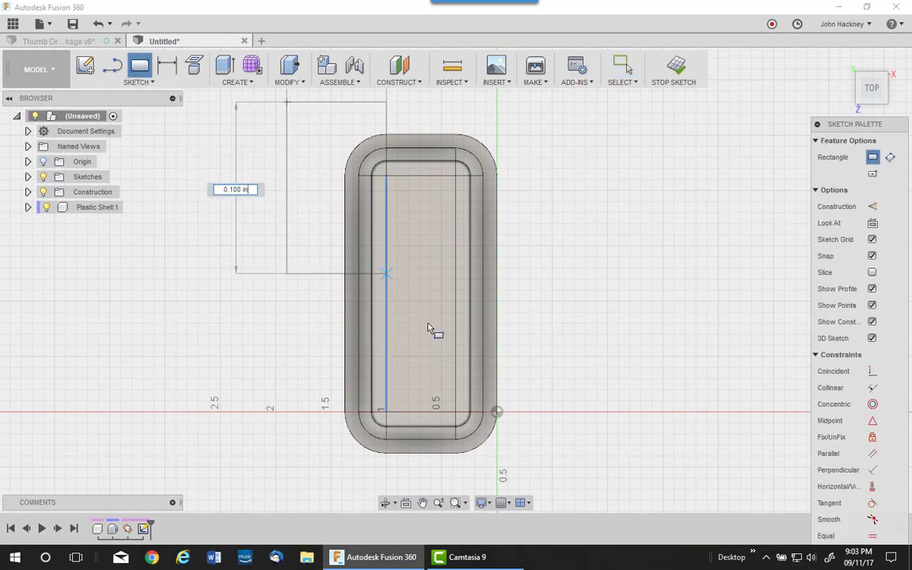
{"action": "left_click", "coordinate": [575, 478]}
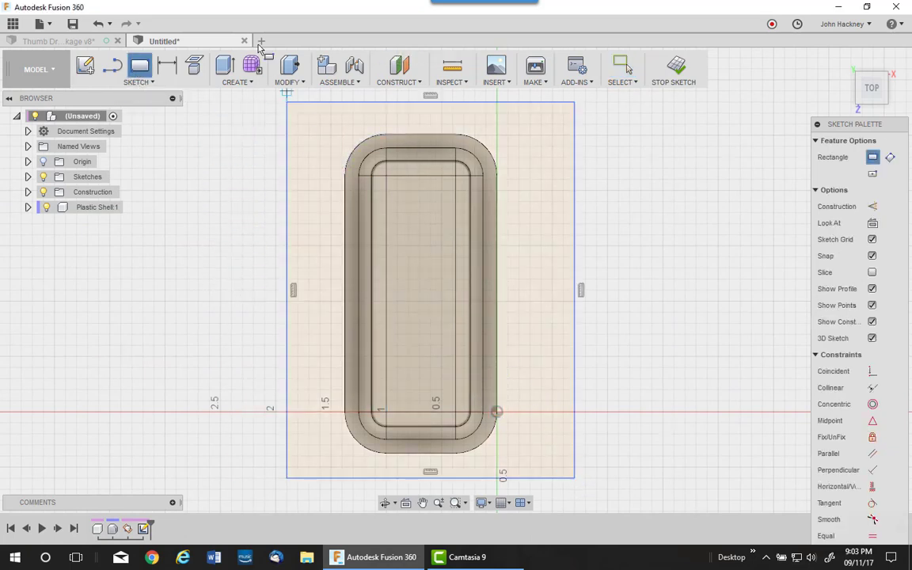
{"action": "left_click", "coordinate": [167, 66]}
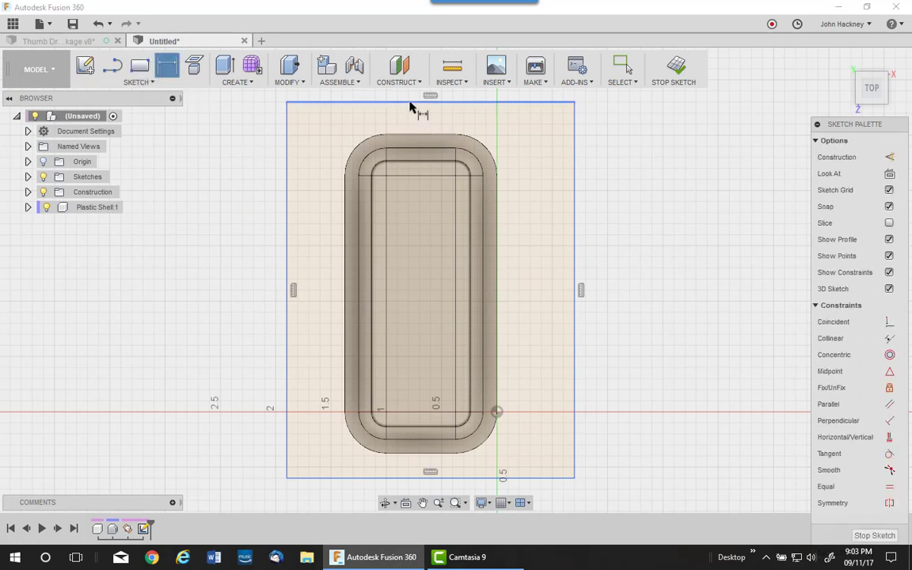
{"action": "left_click", "coordinate": [411, 102]}
{"action": "left_click", "coordinate": [419, 136]}
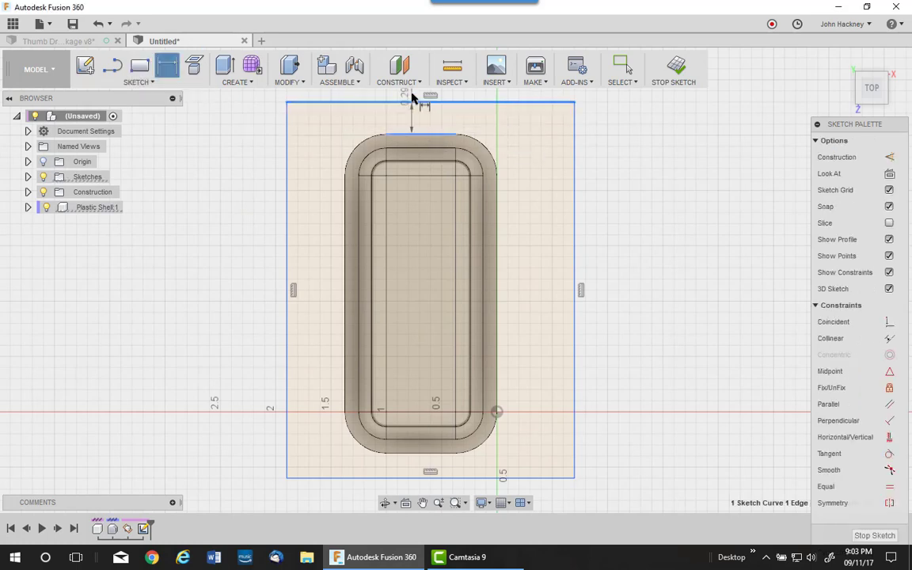
Step: Set the top gap between rectangle and shell to 0.5 in
{"action": "left_click", "coordinate": [411, 96]}
{"action": "key", "text": "BackSpace"}
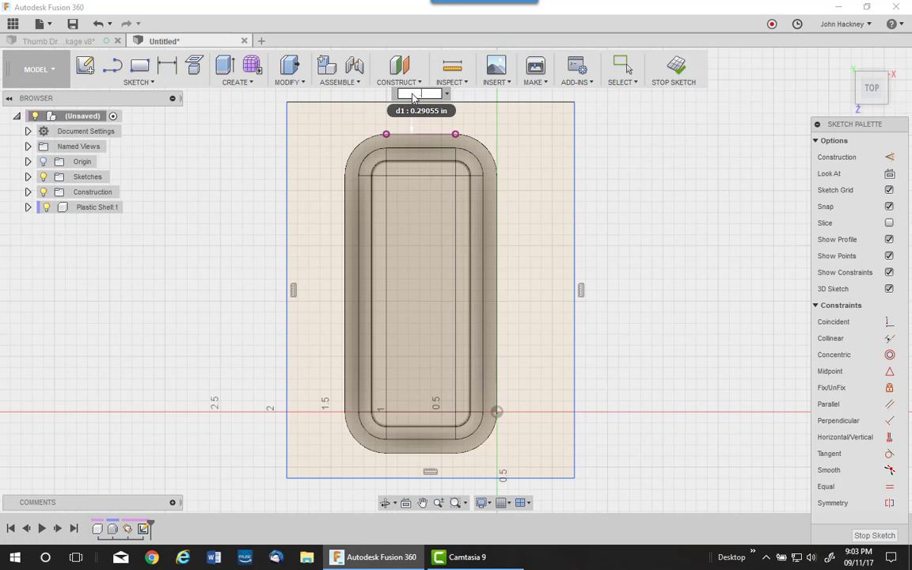
{"action": "type", "text": "0.5"}
{"action": "key", "text": "Return"}
{"action": "scroll", "coordinate": [653, 171], "scroll_direction": "down", "scroll_amount": 3}
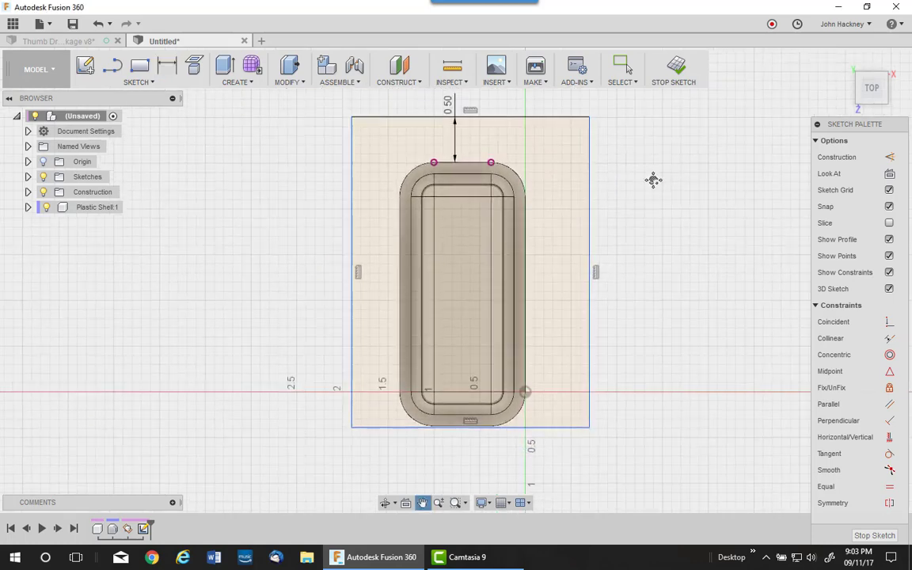
{"action": "middle_click_drag", "start_coordinate": [653, 179], "coordinate": [616, 210]}
{"action": "key", "text": "Escape"}
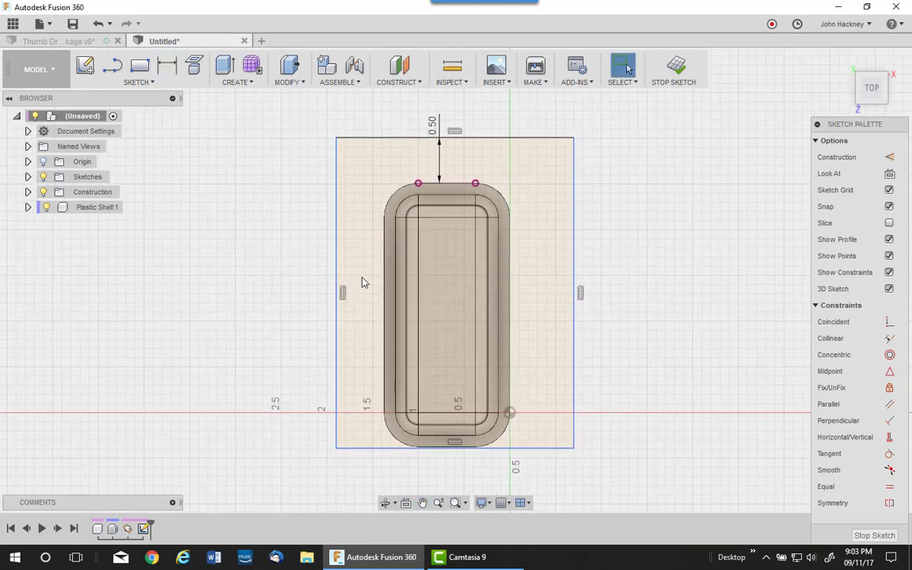
Step: Dimension the left and right clearances equal to d1
{"action": "left_click", "coordinate": [168, 70]}
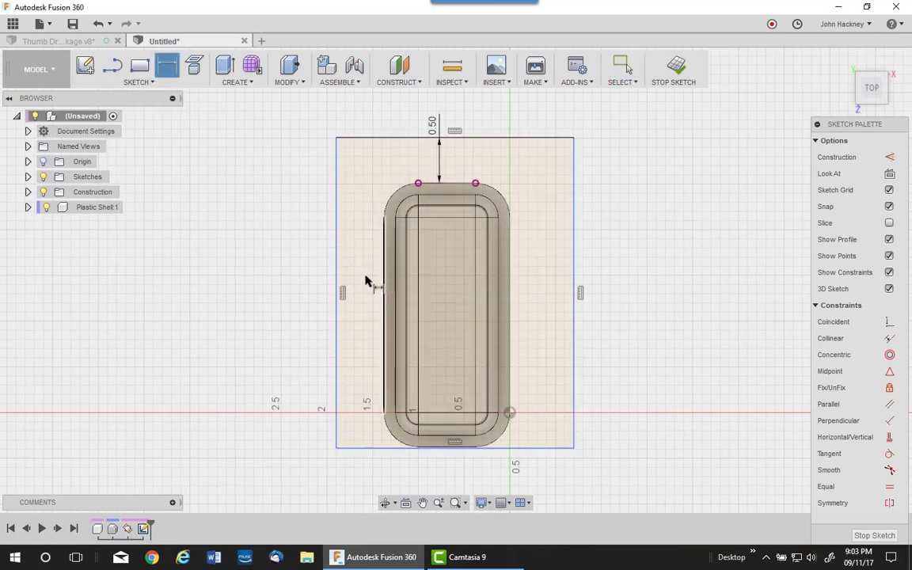
{"action": "left_click", "coordinate": [339, 286]}
{"action": "left_click", "coordinate": [296, 274]}
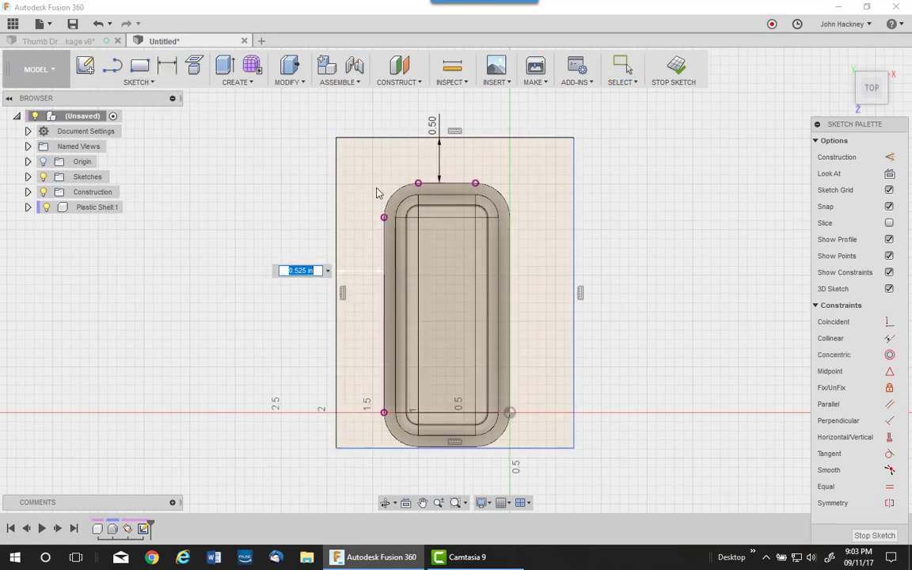
{"action": "type", "text": "d1"}
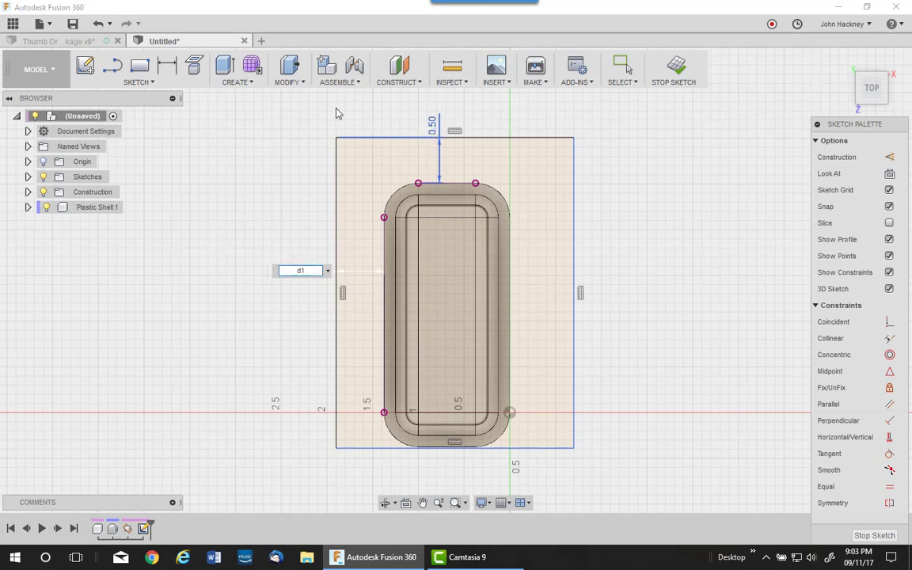
{"action": "key", "text": "Return"}
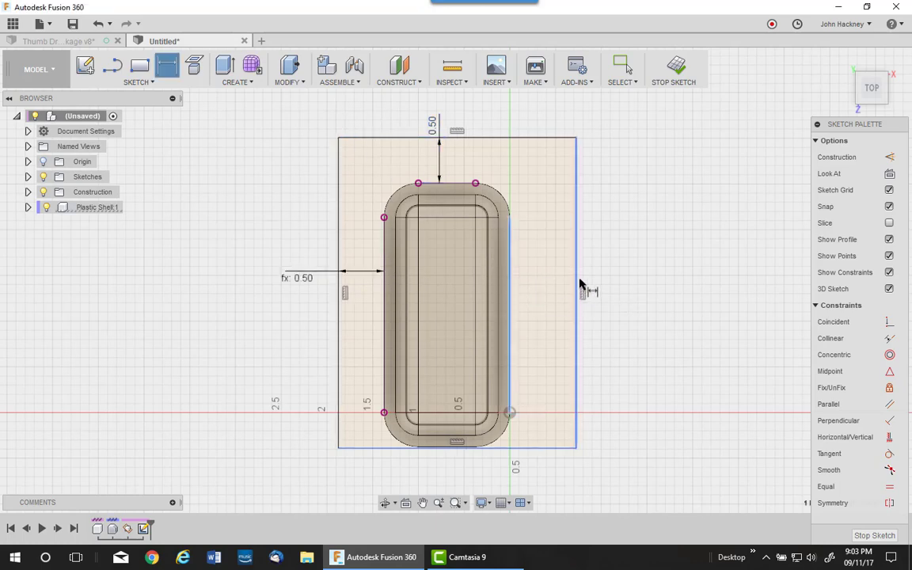
{"action": "left_click", "coordinate": [578, 286]}
{"action": "left_click", "coordinate": [641, 277]}
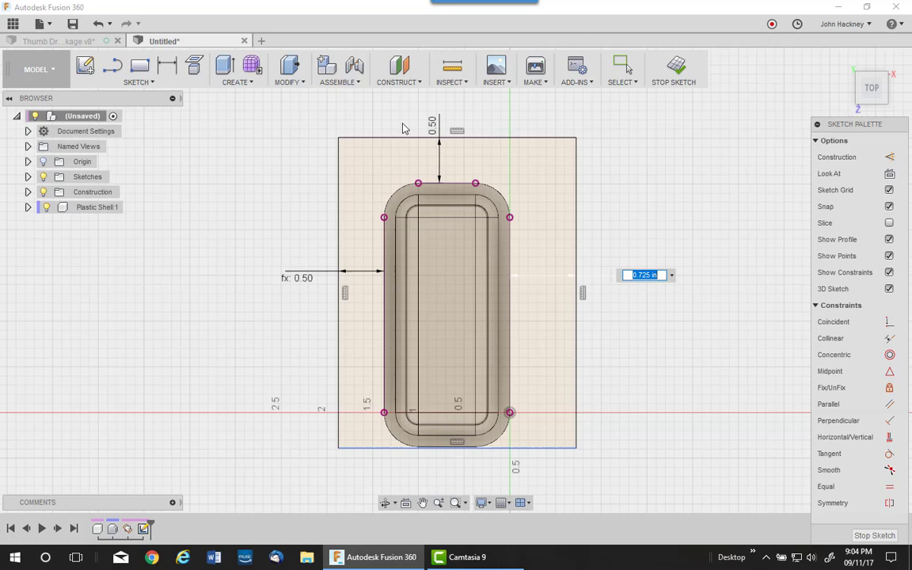
{"action": "type", "text": "d1"}
{"action": "key", "text": "Return"}
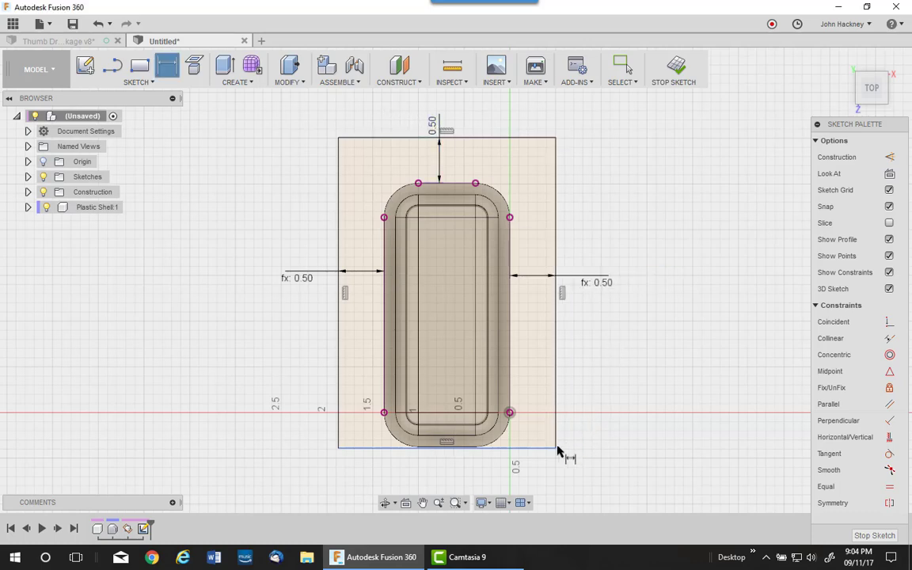
Step: Move the rectangle's bottom edge down and set the bottom clearance to d1
{"action": "key", "text": "Escape"}
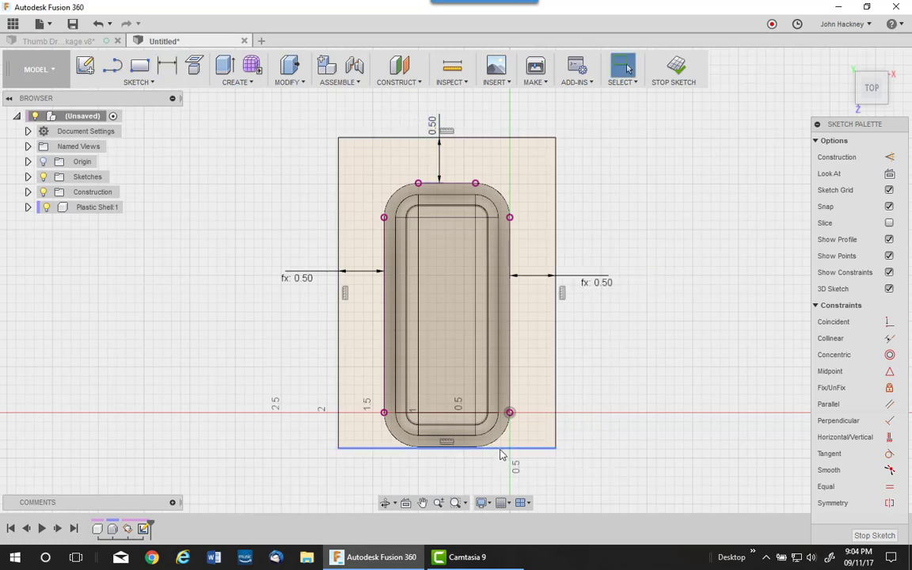
{"action": "left_click_drag", "start_coordinate": [500, 458], "coordinate": [501, 470]}
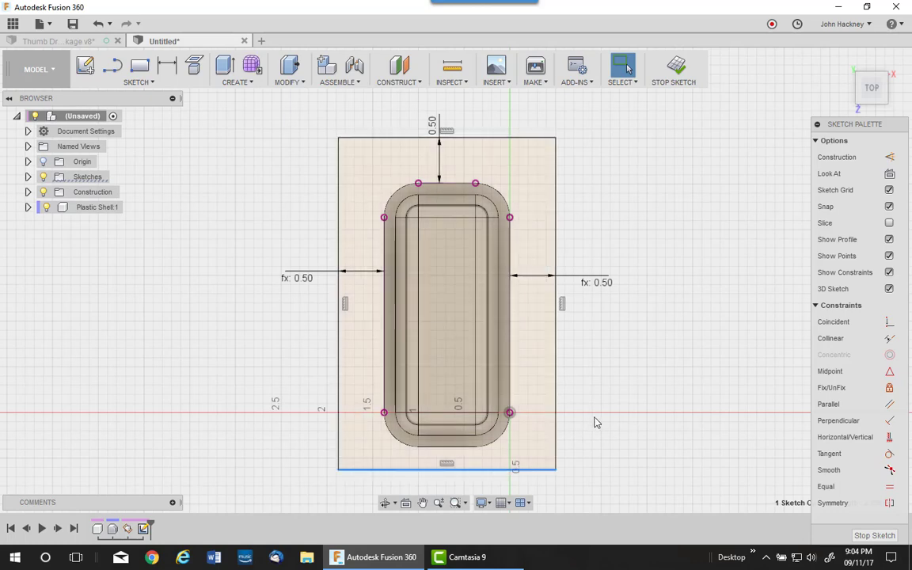
{"action": "key", "text": "d"}
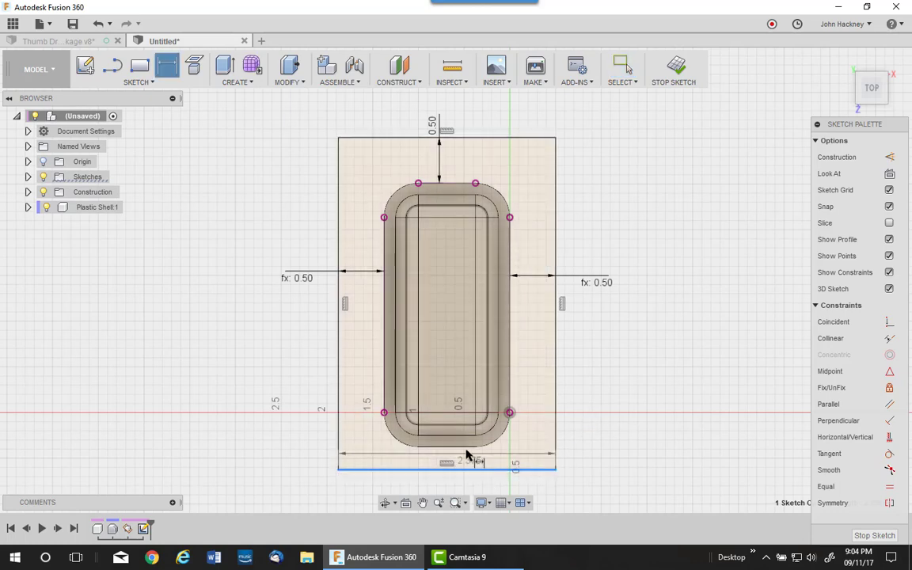
{"action": "left_click", "coordinate": [467, 447]}
{"action": "left_click", "coordinate": [439, 443]}
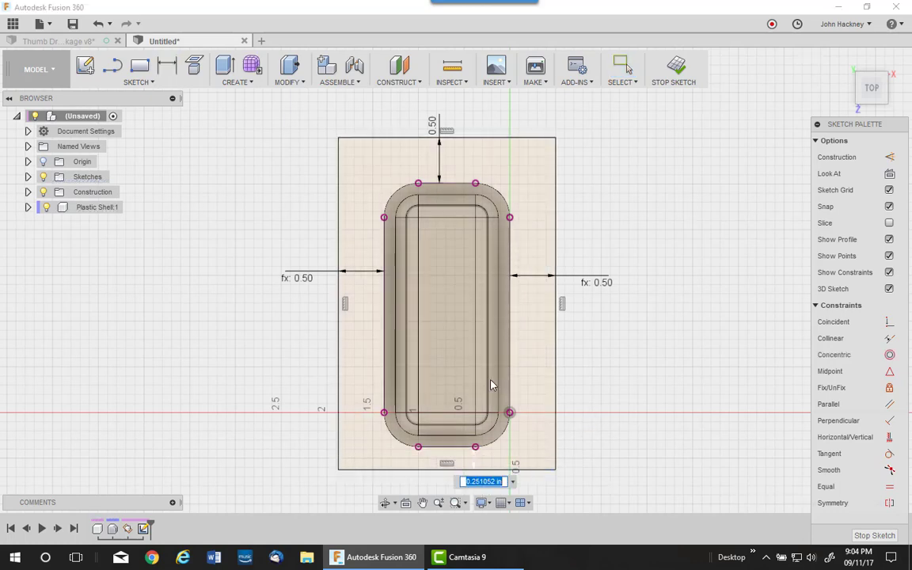
{"action": "type", "text": "d1"}
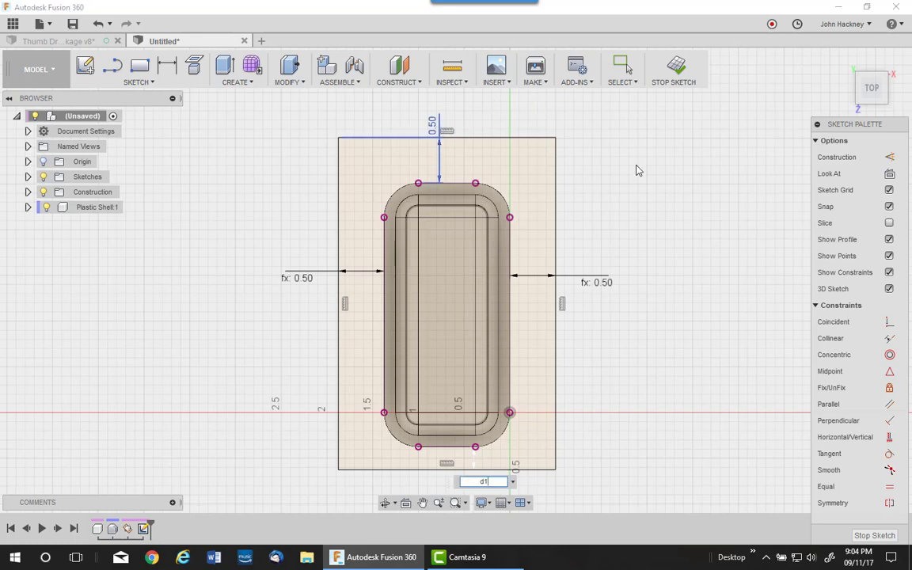
{"action": "key", "text": "Return"}
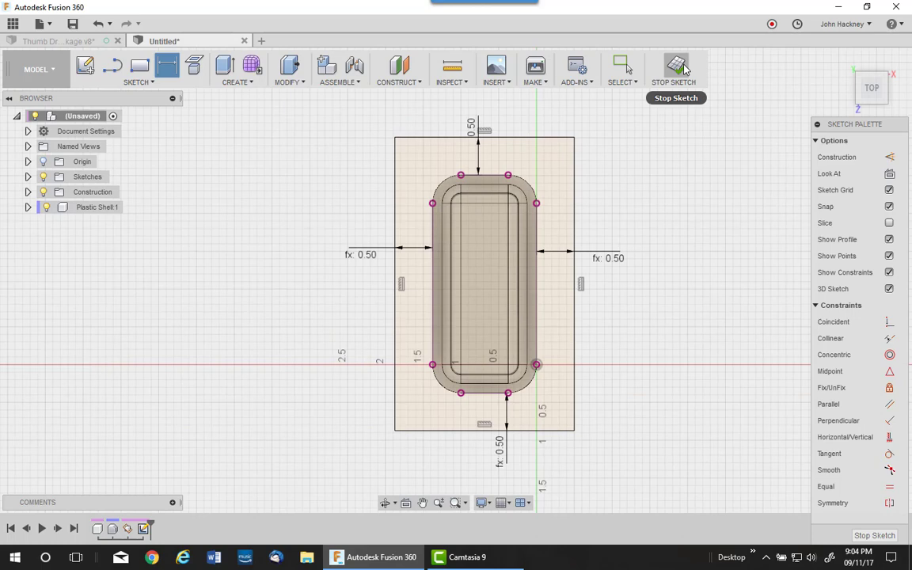
Step: Finish the sketch and return to the Home view
{"action": "left_click", "coordinate": [675, 69]}
{"action": "left_click", "coordinate": [843, 67]}
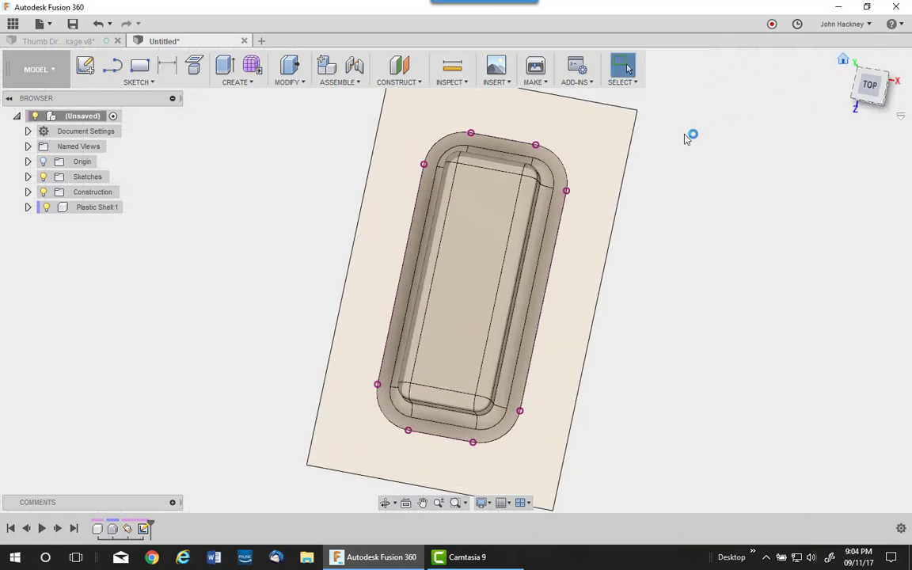
{"action": "scroll", "coordinate": [285, 200], "scroll_direction": "down", "scroll_amount": 1}
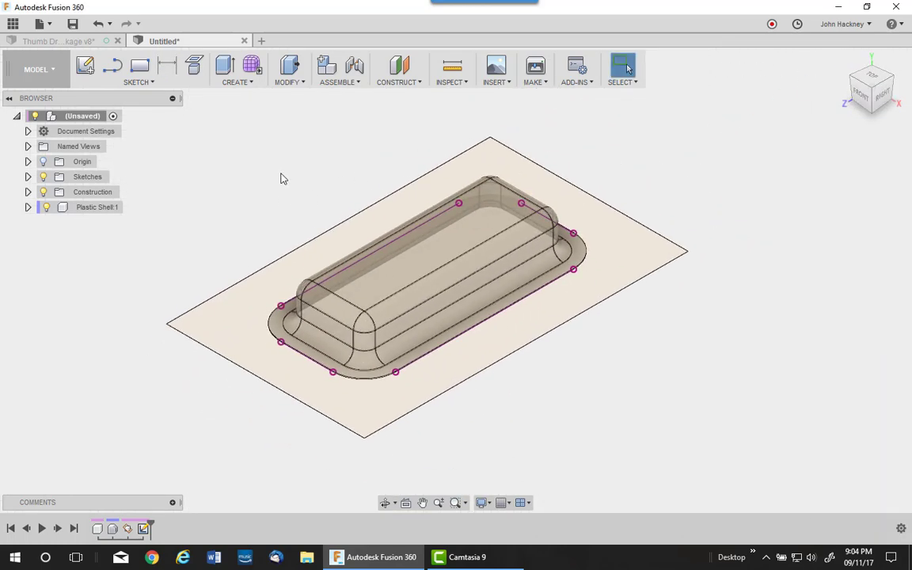
Step: Extrude the rectangle profile symmetrically, 1.5 in whole length, as a new body
{"action": "left_click", "coordinate": [224, 79]}
{"action": "left_click", "coordinate": [482, 168]}
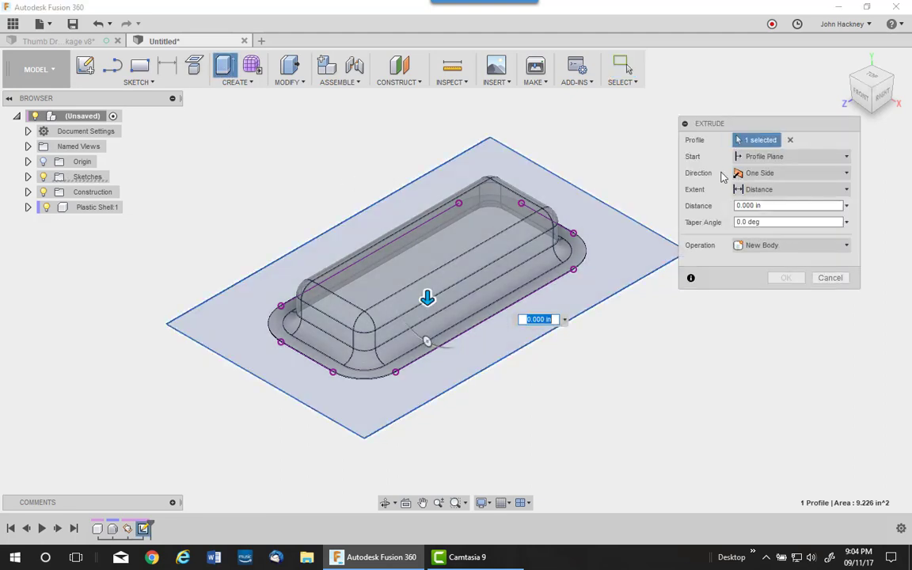
{"action": "left_click", "coordinate": [795, 174]}
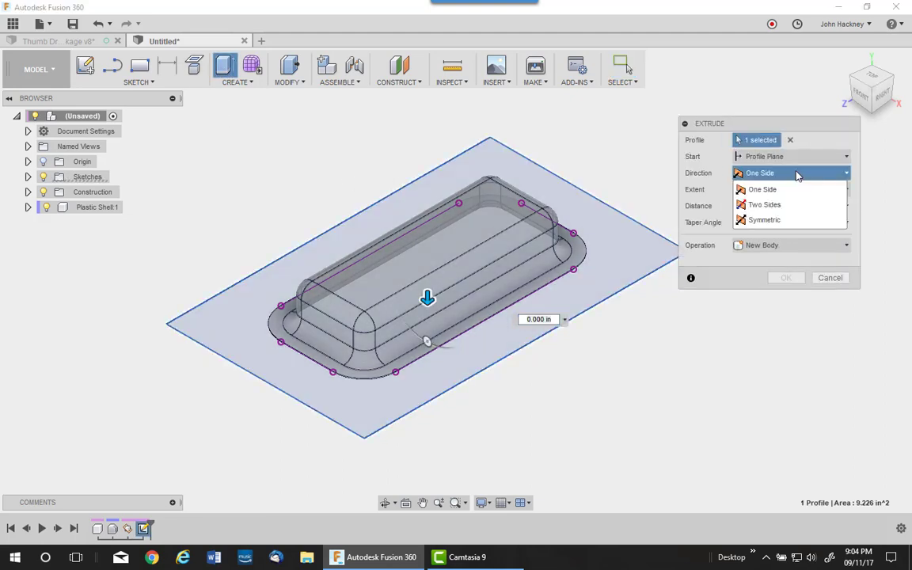
{"action": "left_click", "coordinate": [789, 220]}
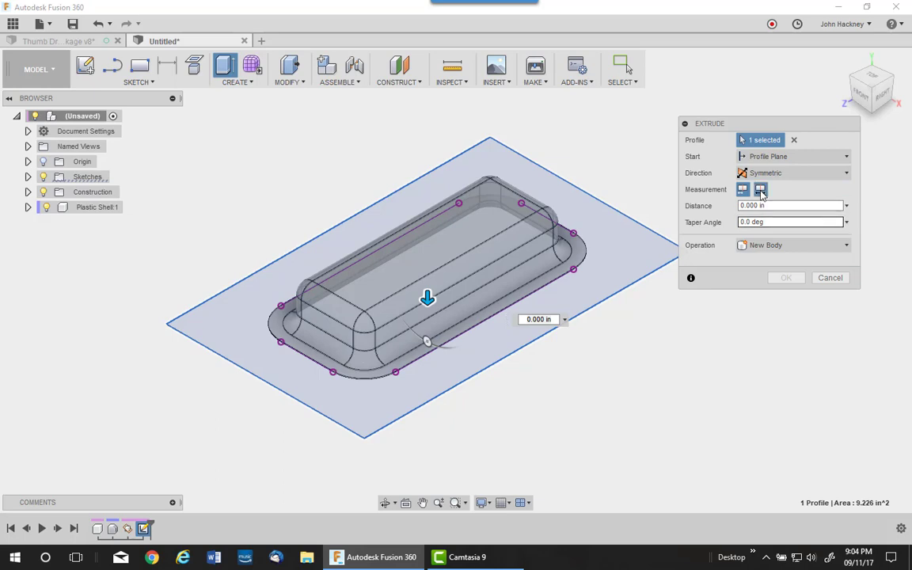
{"action": "left_click", "coordinate": [759, 190]}
{"action": "left_click", "coordinate": [845, 205]}
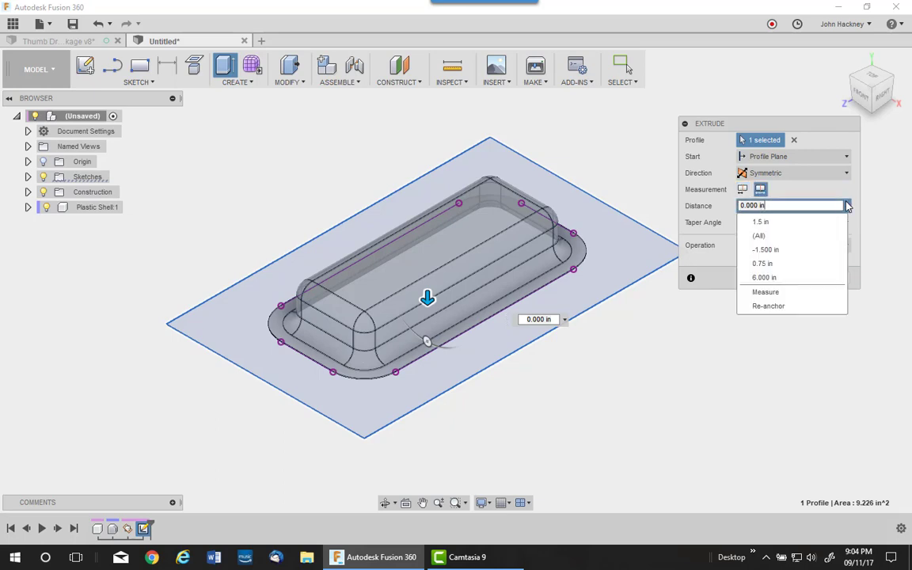
{"action": "left_click", "coordinate": [761, 222]}
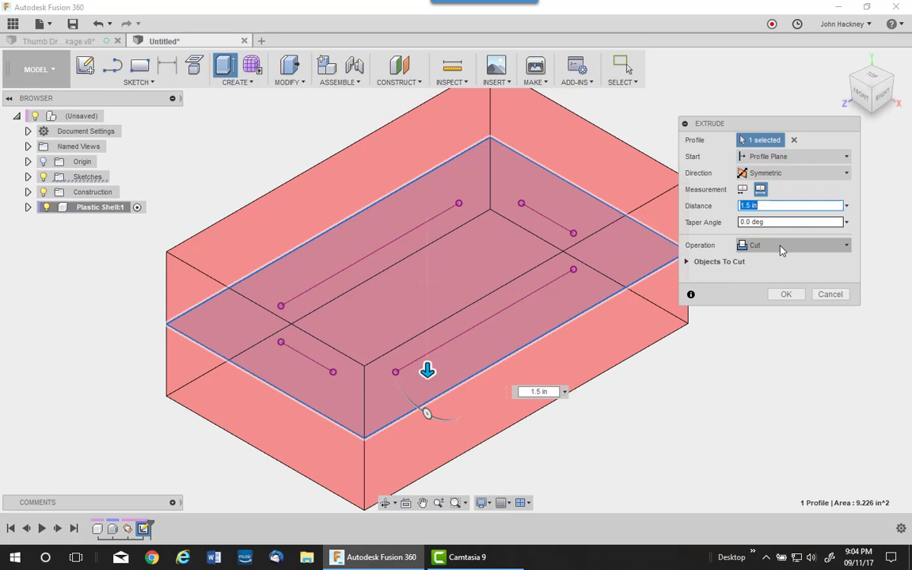
{"action": "left_click", "coordinate": [781, 245]}
{"action": "left_click", "coordinate": [768, 307]}
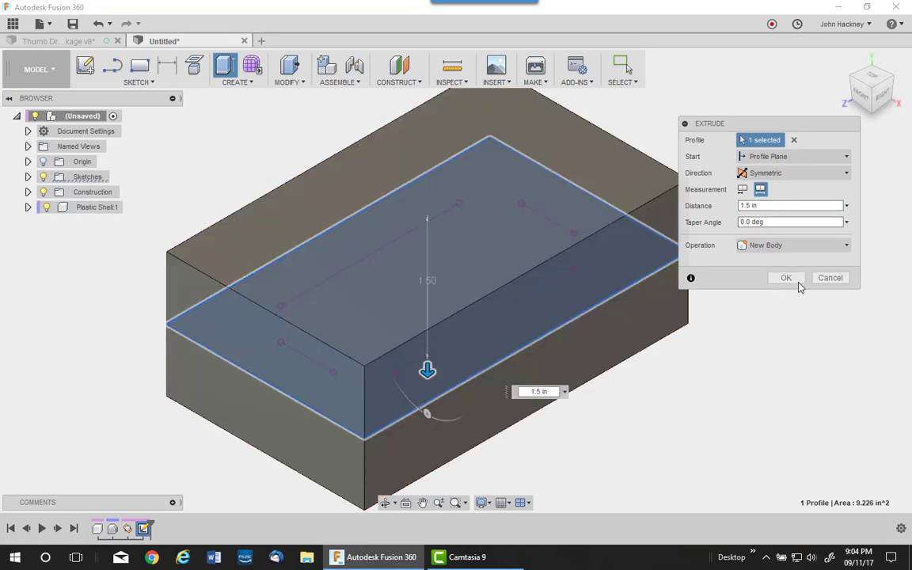
{"action": "left_click", "coordinate": [786, 278]}
{"action": "middle_click", "coordinate": [758, 365]}
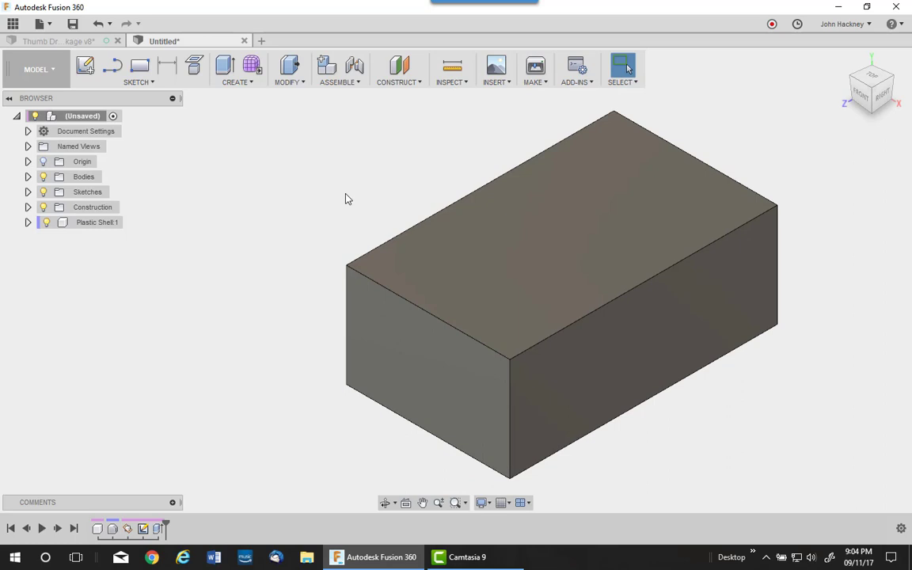
Step: Add a Section Analysis along the XY plane cutting through the block
{"action": "middle_click_drag", "start_coordinate": [345, 199], "coordinate": [291, 211]}
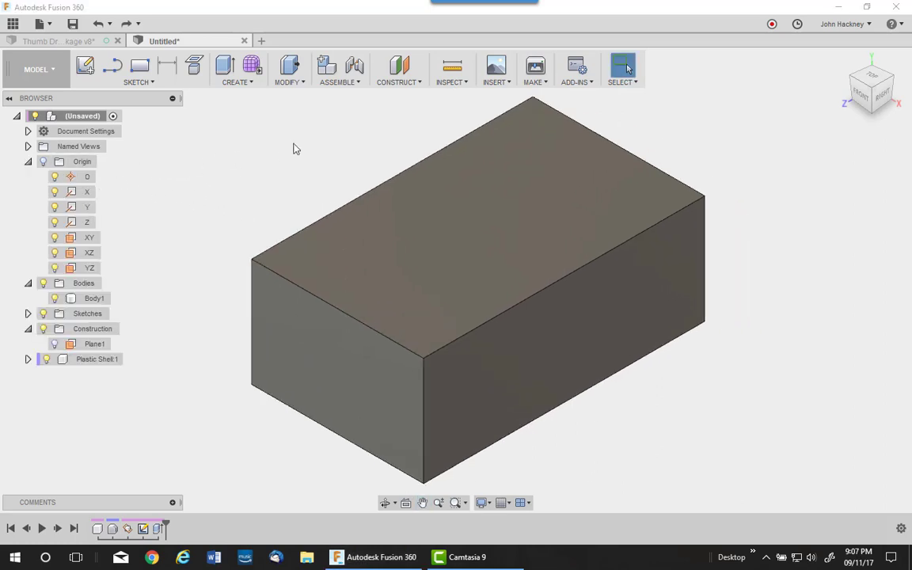
{"action": "left_click", "coordinate": [451, 82]}
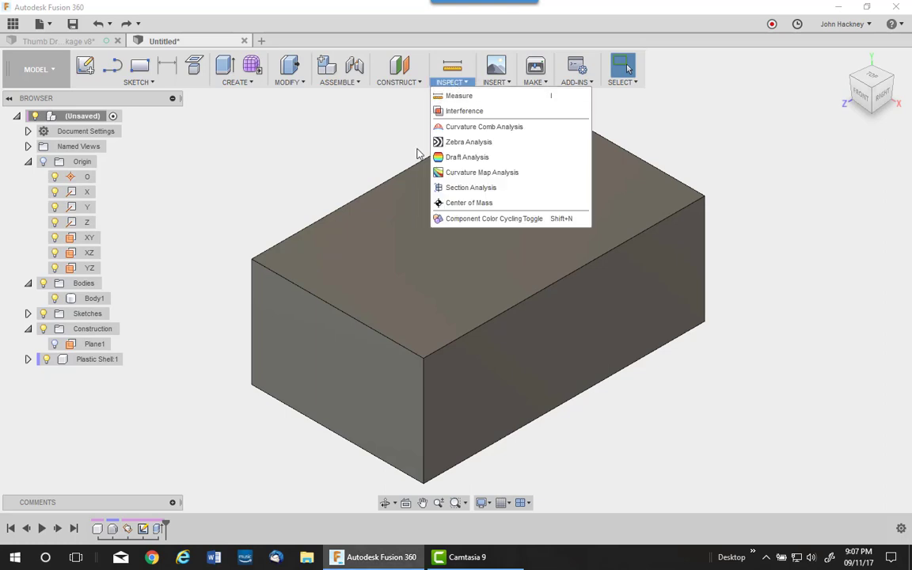
{"action": "left_click", "coordinate": [462, 190]}
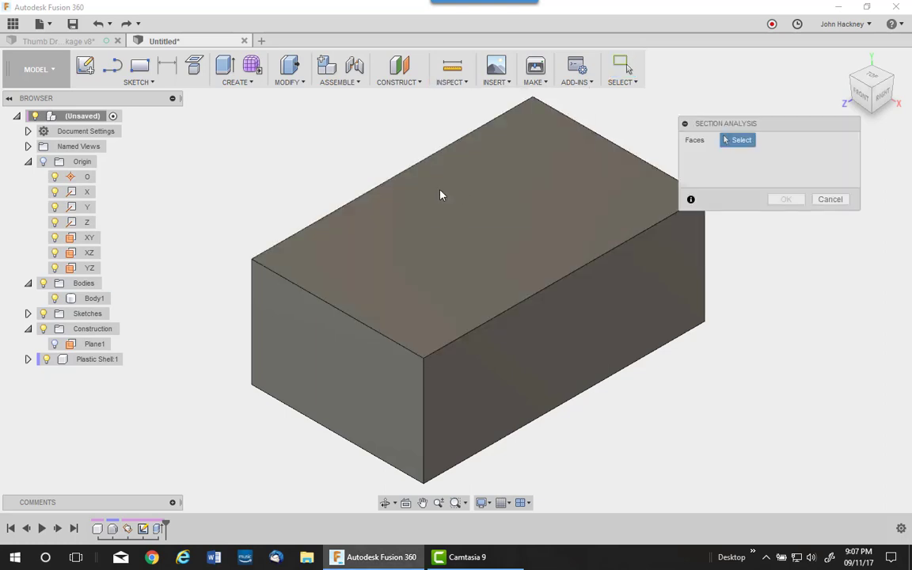
{"action": "left_click", "coordinate": [89, 238]}
{"action": "left_click", "coordinate": [785, 254]}
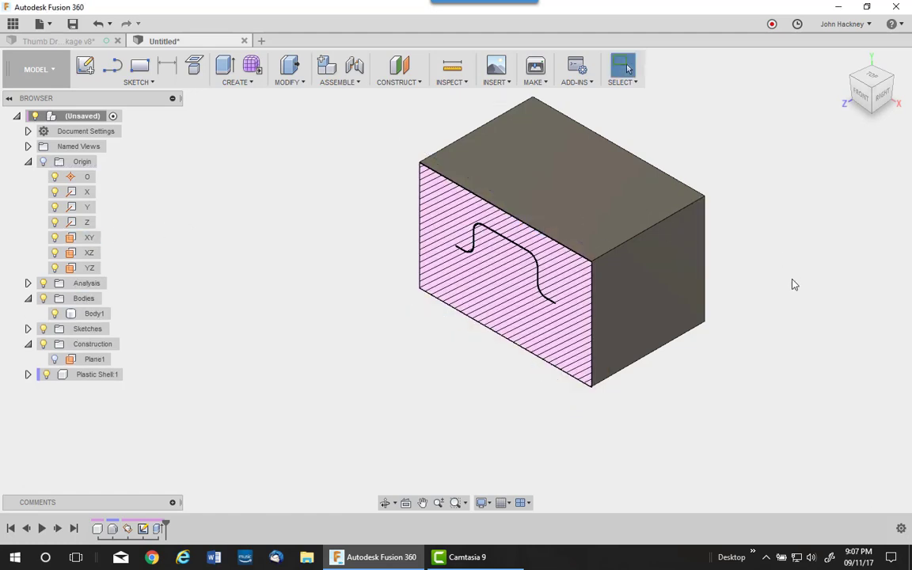
{"action": "scroll", "coordinate": [791, 317], "scroll_direction": "up", "scroll_amount": 2}
{"action": "middle_click_drag", "start_coordinate": [383, 409], "coordinate": [461, 440]}
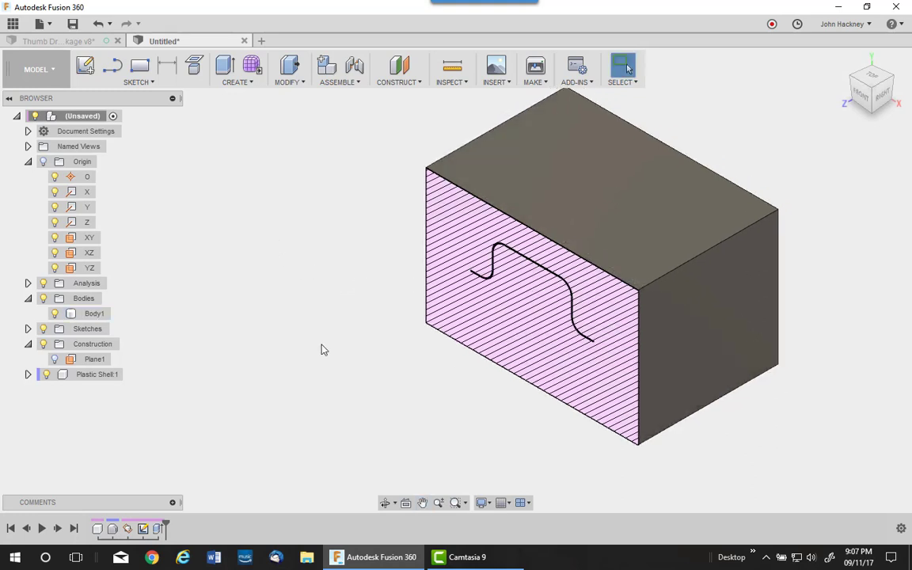
Step: Combine with Cut: target the block, tool body Plastic Shell from Plastic Shell:1
{"action": "left_click", "coordinate": [289, 83]}
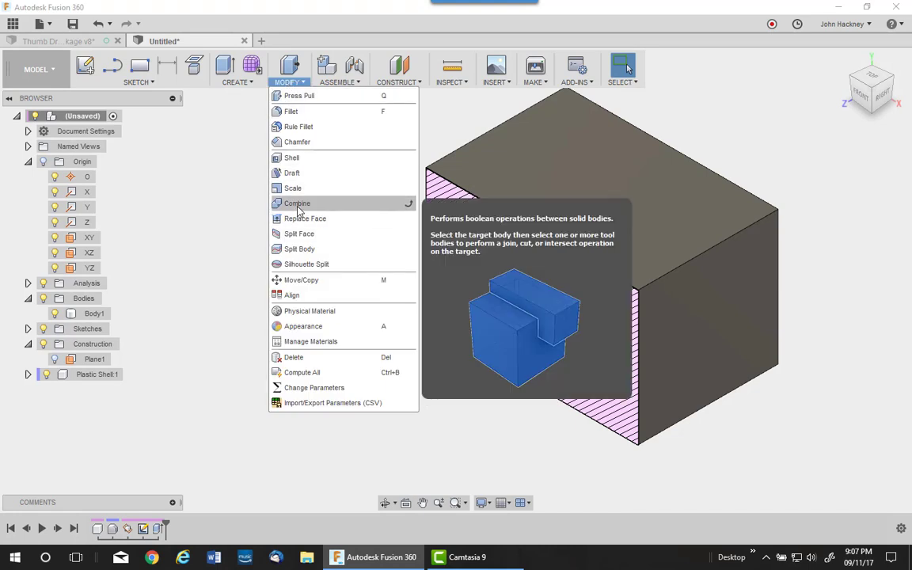
{"action": "left_click", "coordinate": [298, 204]}
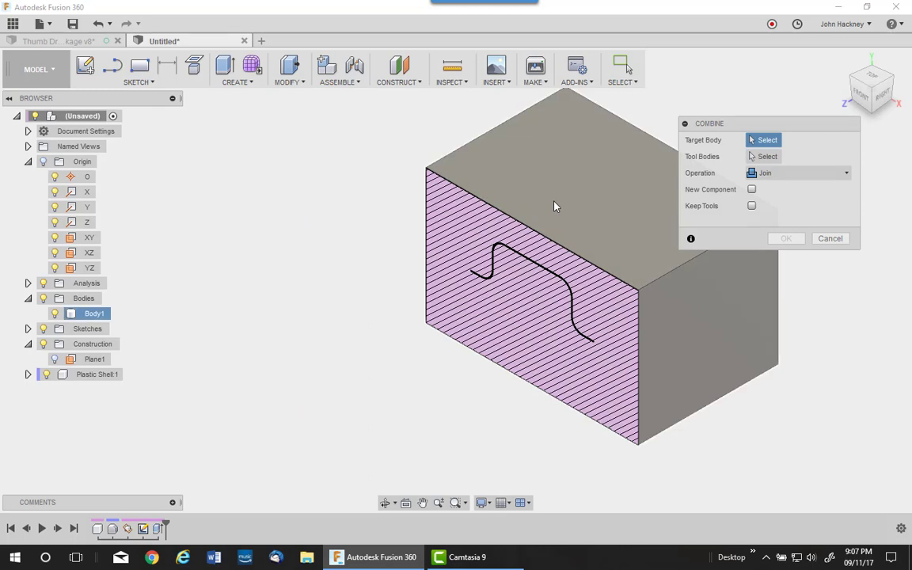
{"action": "left_click", "coordinate": [552, 208]}
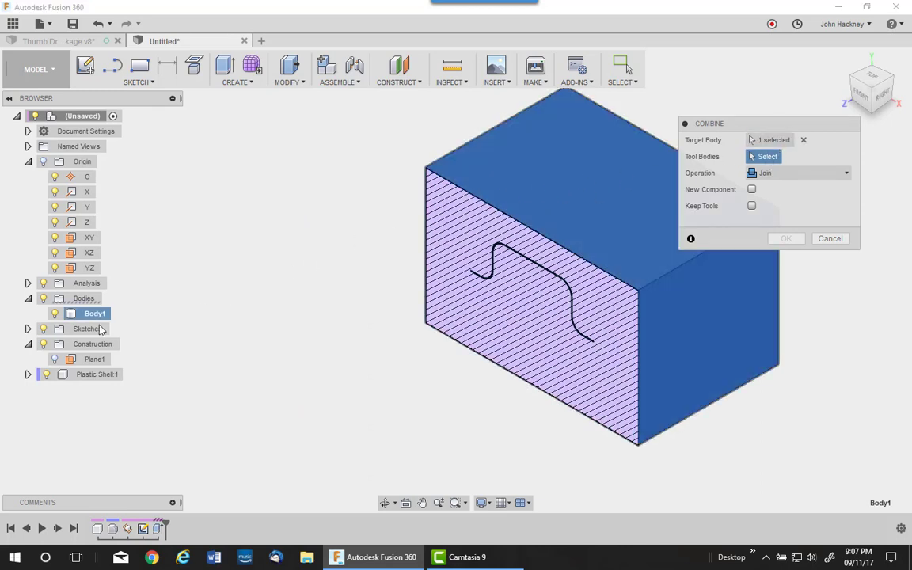
{"action": "left_click", "coordinate": [28, 374]}
{"action": "left_click", "coordinate": [39, 405]}
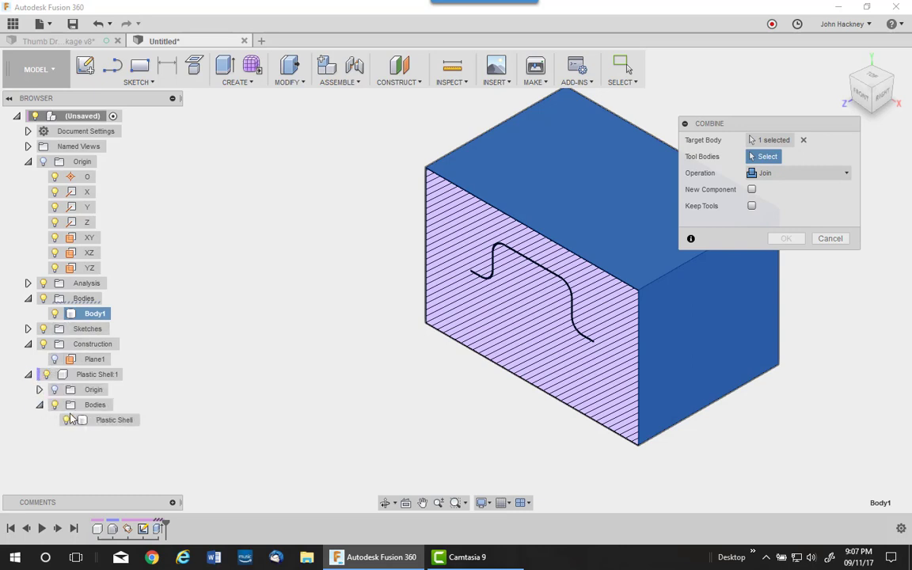
{"action": "left_click", "coordinate": [83, 420]}
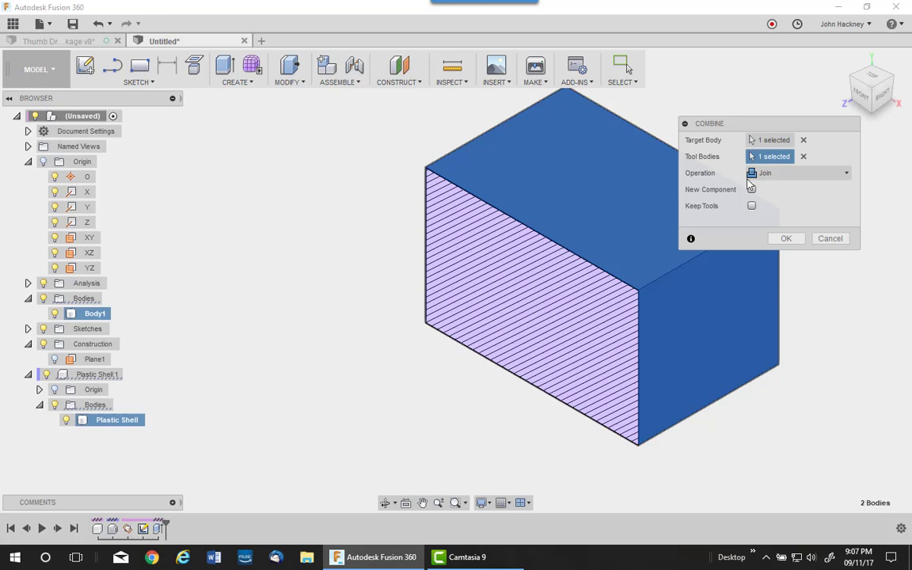
{"action": "left_click", "coordinate": [769, 173]}
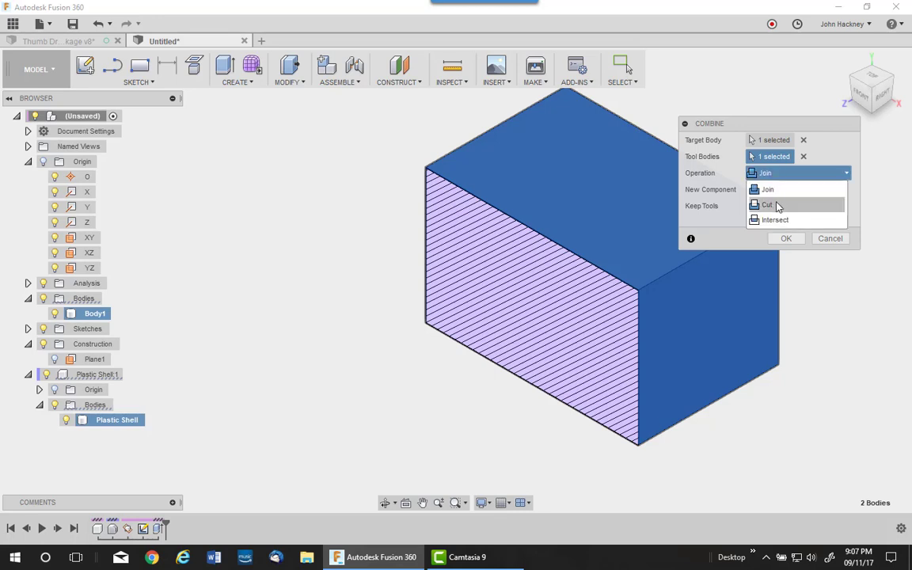
{"action": "left_click", "coordinate": [768, 205]}
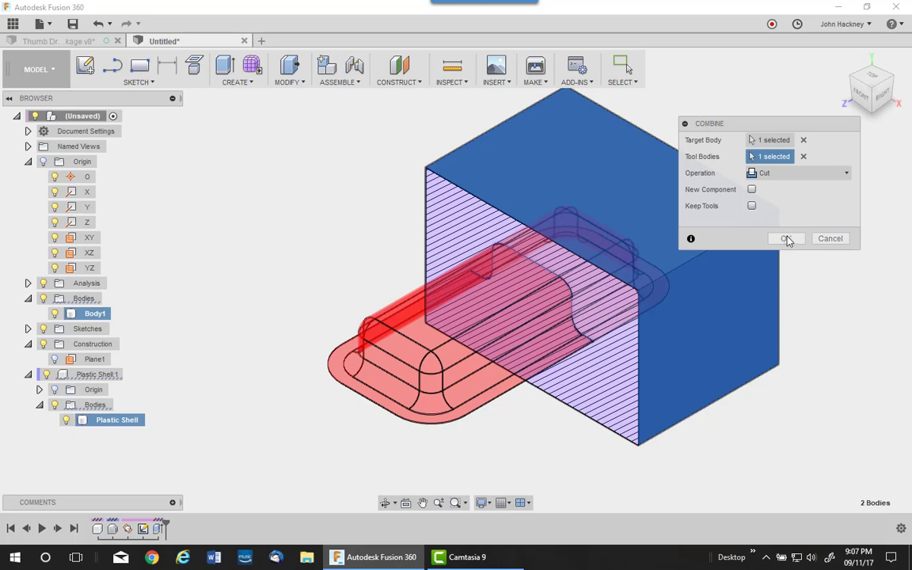
{"action": "left_click", "coordinate": [786, 239]}
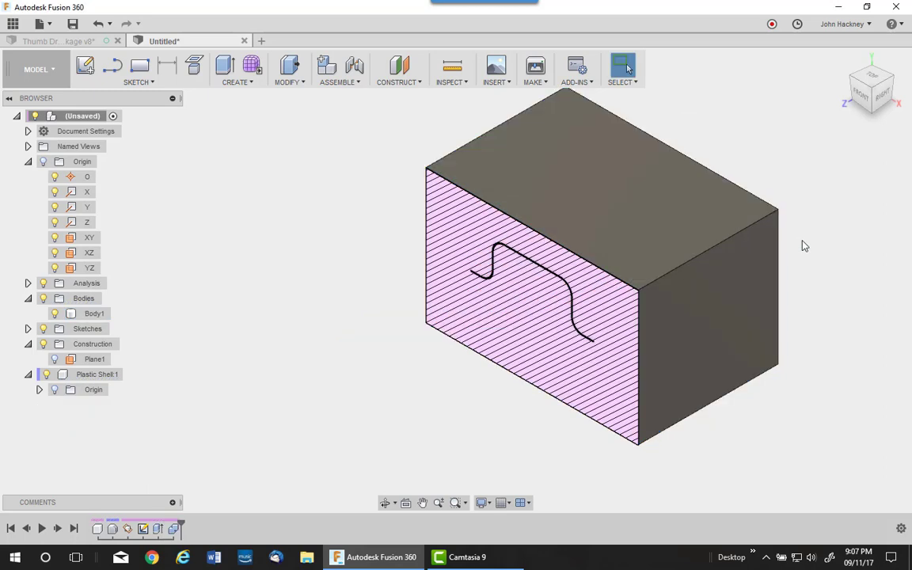
Step: Split Body1 using Plane1 as the splitting tool
{"action": "left_click", "coordinate": [448, 284]}
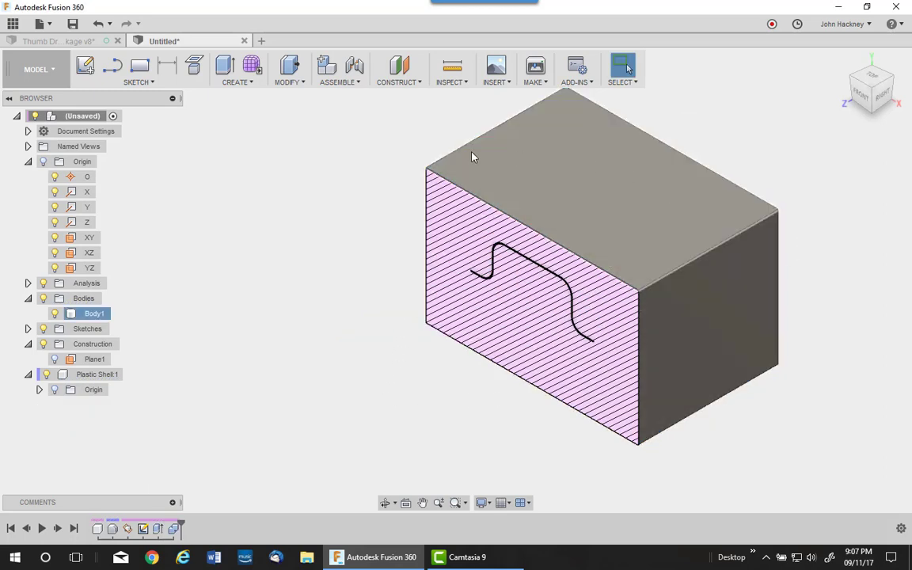
{"action": "left_click", "coordinate": [268, 298]}
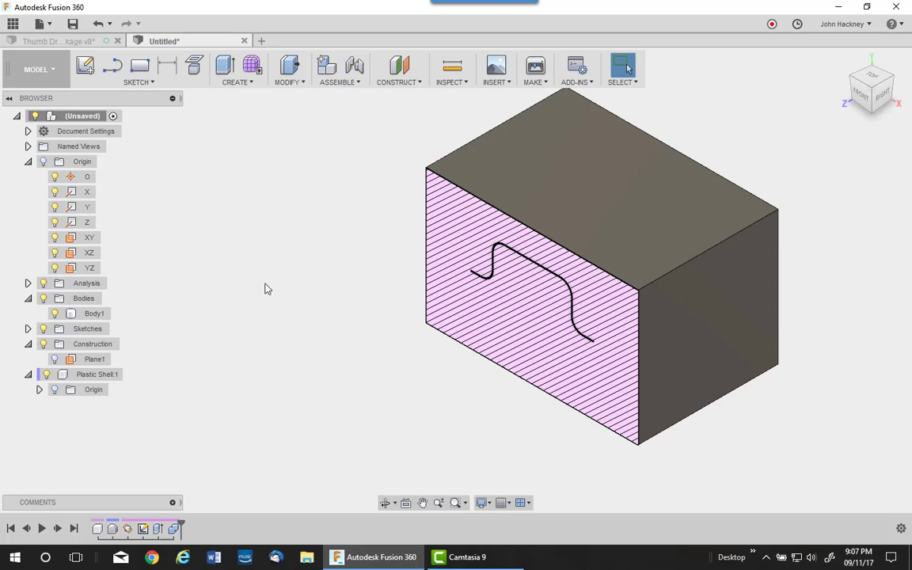
{"action": "left_click", "coordinate": [300, 83]}
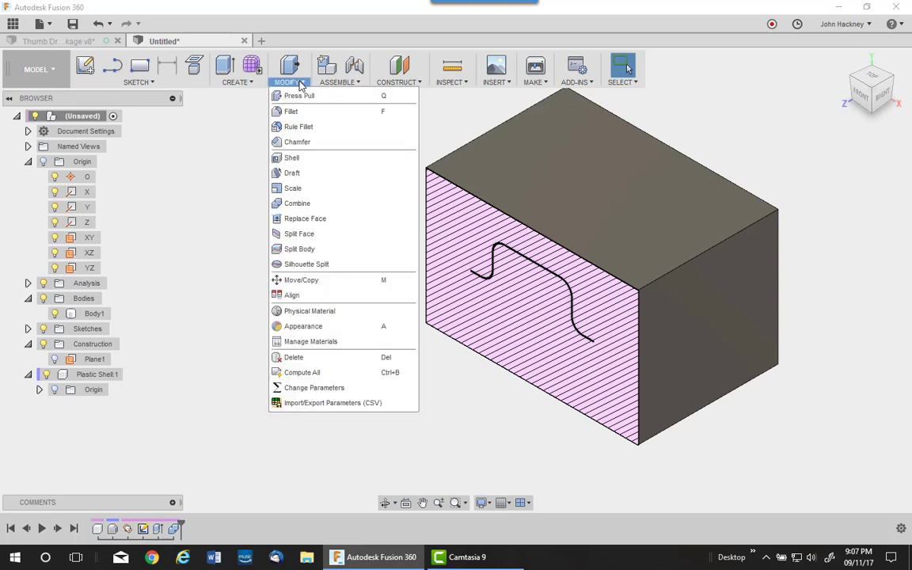
{"action": "left_click", "coordinate": [299, 249]}
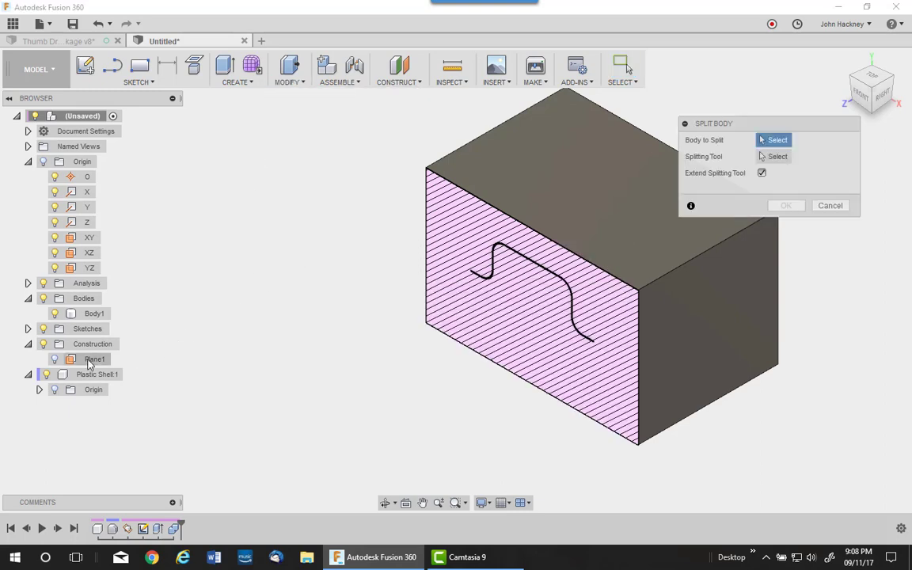
{"action": "left_click", "coordinate": [93, 313]}
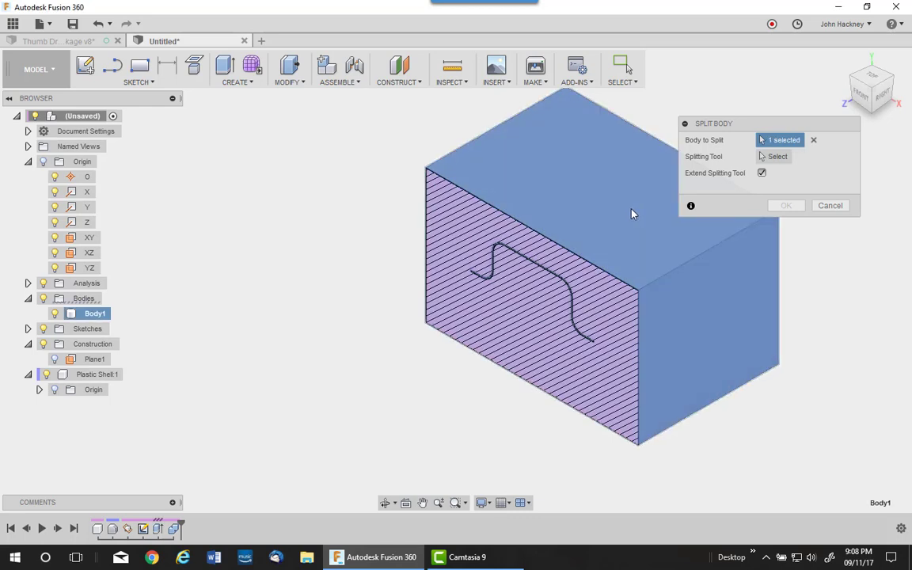
{"action": "left_click", "coordinate": [783, 158]}
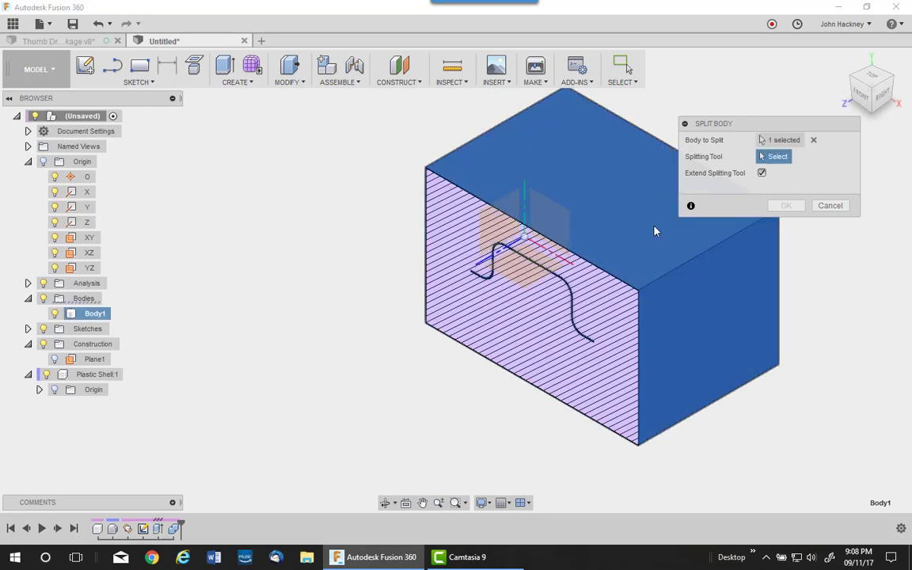
{"action": "left_click", "coordinate": [95, 359]}
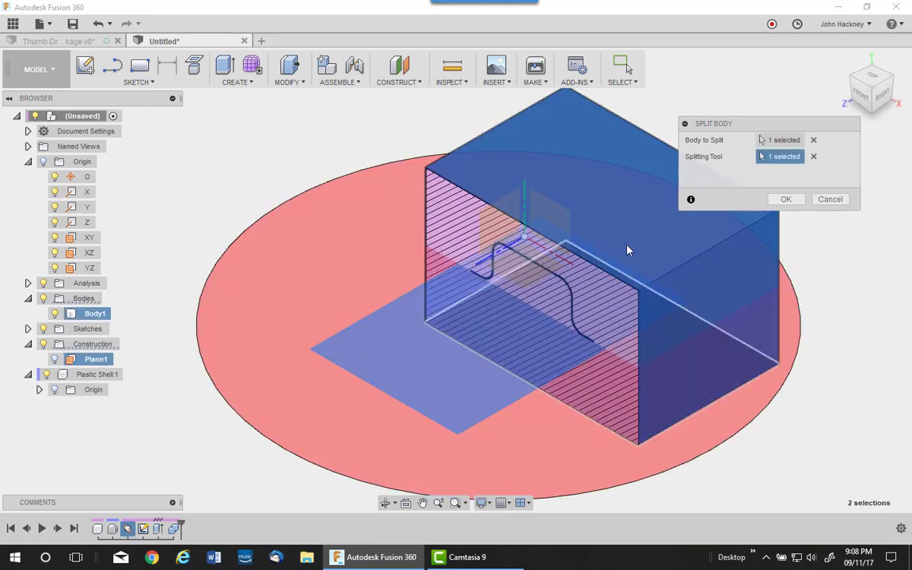
{"action": "left_click", "coordinate": [781, 199]}
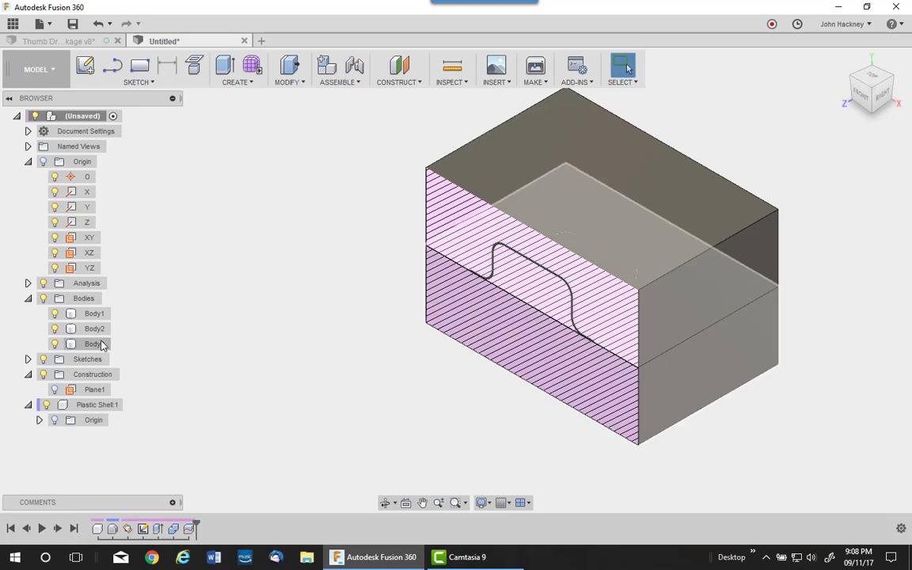
Step: Combine with Join, Body1 as target and Body3 as tool body
{"action": "left_click", "coordinate": [290, 84]}
{"action": "left_click", "coordinate": [297, 204]}
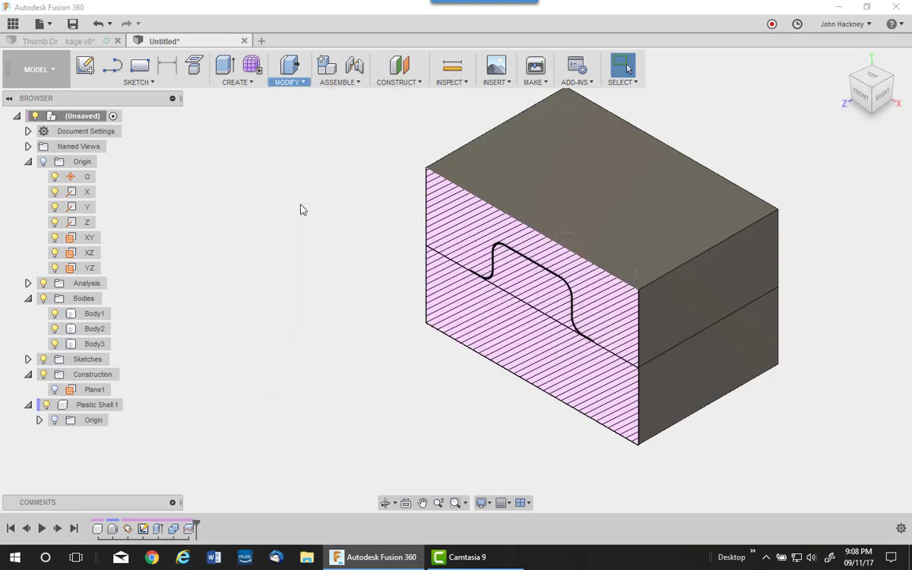
{"action": "left_click", "coordinate": [103, 315]}
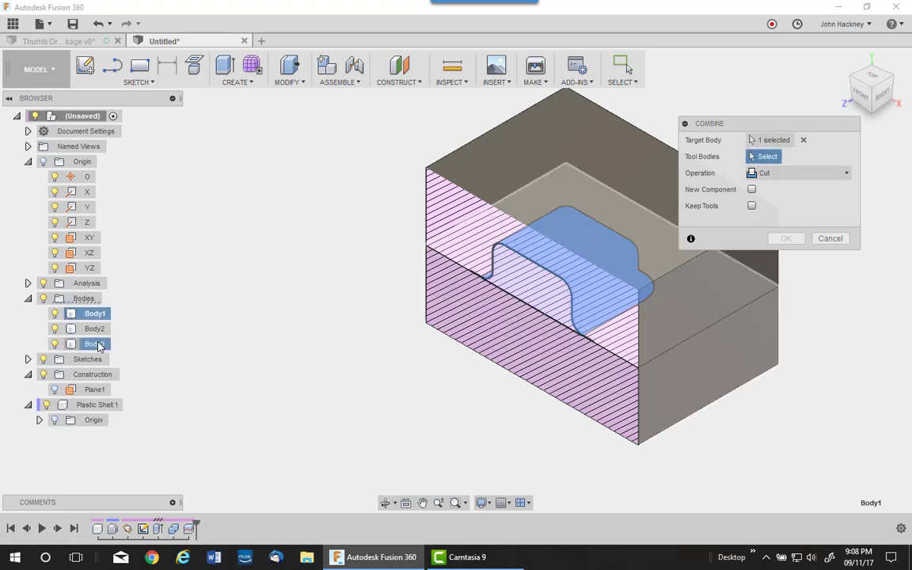
{"action": "left_click", "coordinate": [98, 345]}
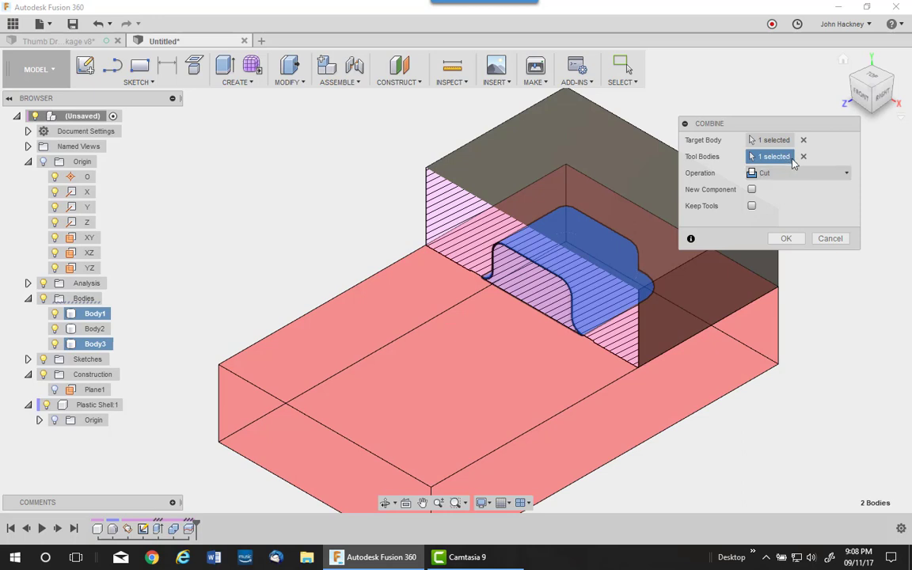
{"action": "left_click", "coordinate": [764, 172]}
{"action": "left_click", "coordinate": [764, 188]}
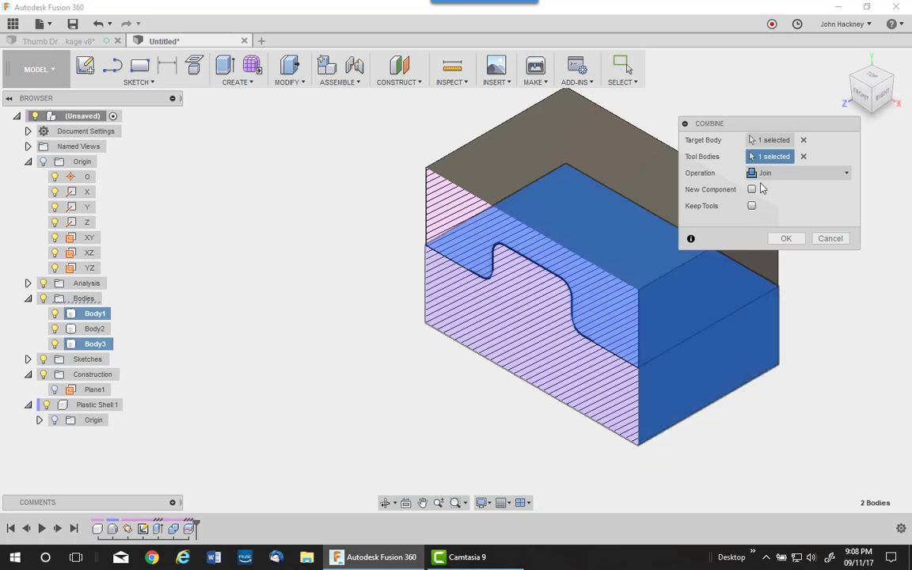
{"action": "left_click", "coordinate": [782, 238]}
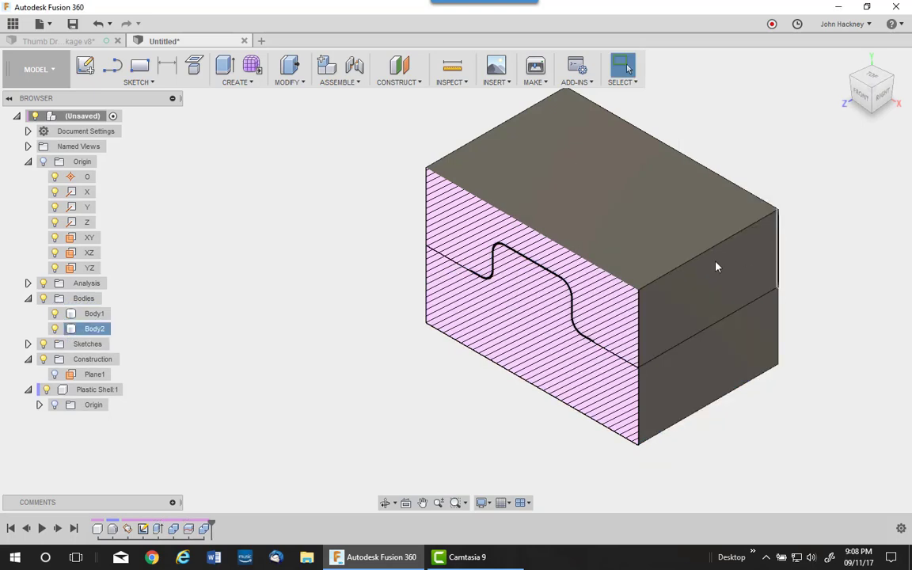
Step: Rename Body1 in the browser to 'Lower Mold'
{"action": "left_click", "coordinate": [198, 339]}
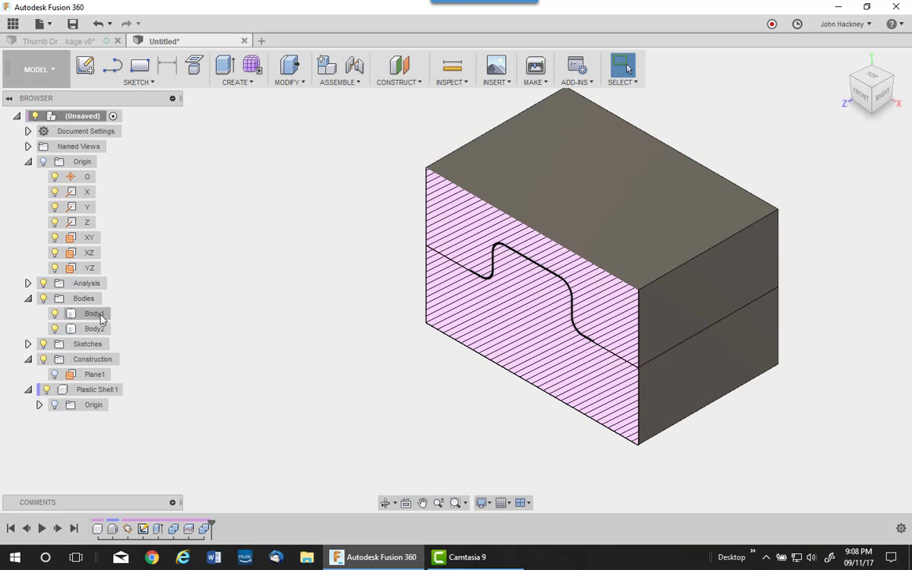
{"action": "left_click", "coordinate": [94, 313]}
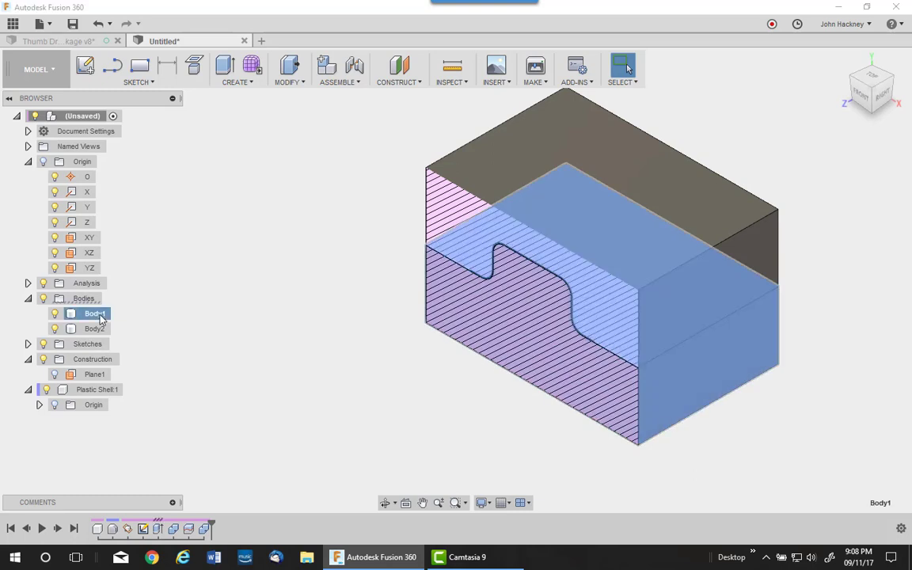
{"action": "double_click", "coordinate": [98, 315]}
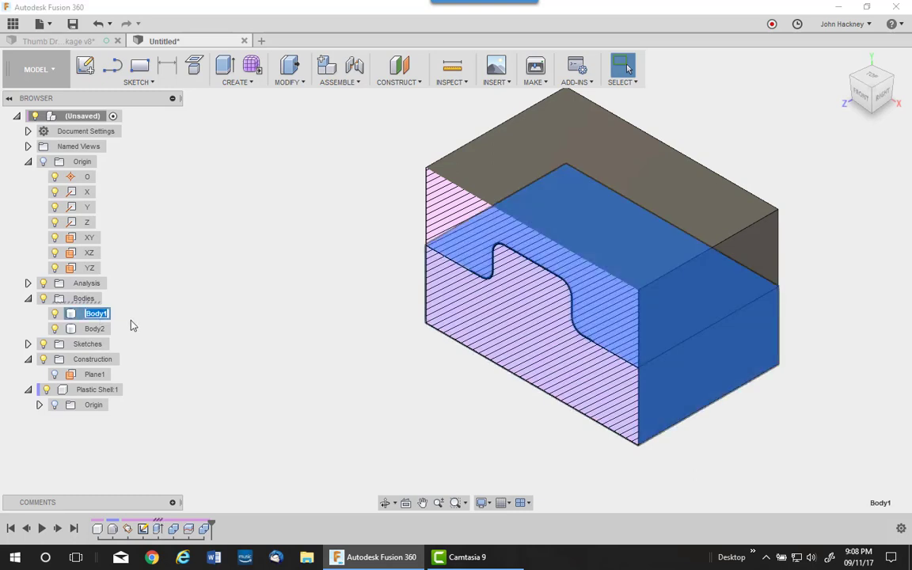
{"action": "type", "text": "Lwo"}
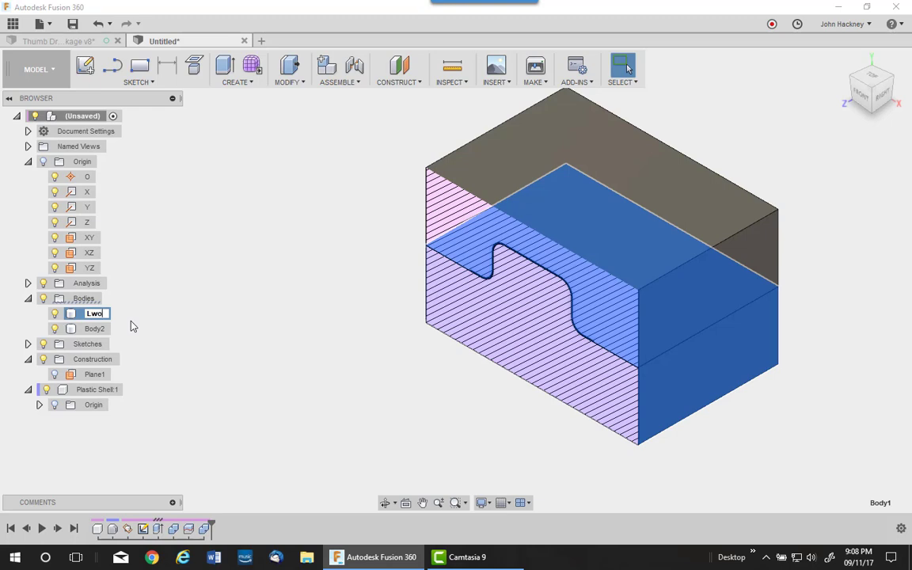
{"action": "type", "text": "er"}
{"action": "key", "text": "BackSpace"}
{"action": "key", "text": "BackSpace"}
{"action": "key", "text": "BackSpace"}
{"action": "key", "text": "BackSpace"}
{"action": "type", "text": "Low"}
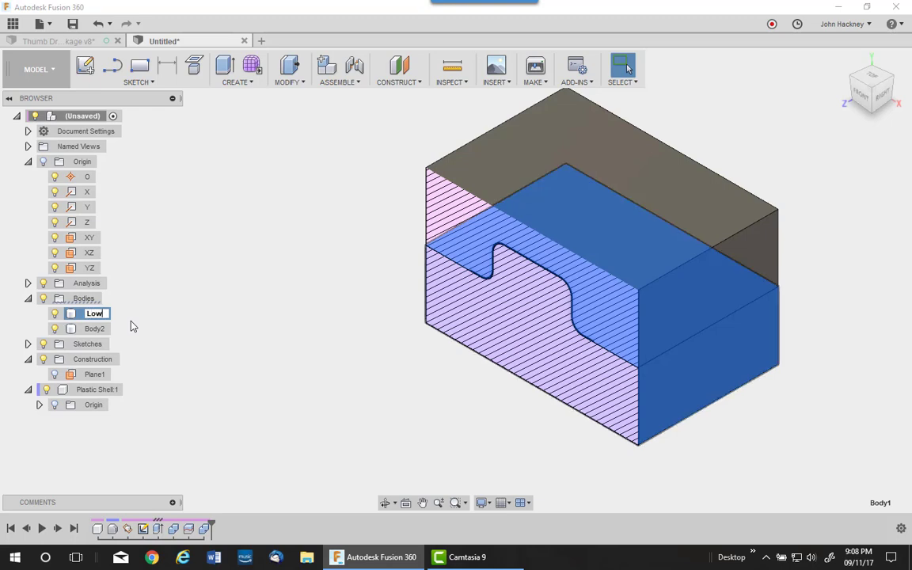
{"action": "type", "text": "er Mold"}
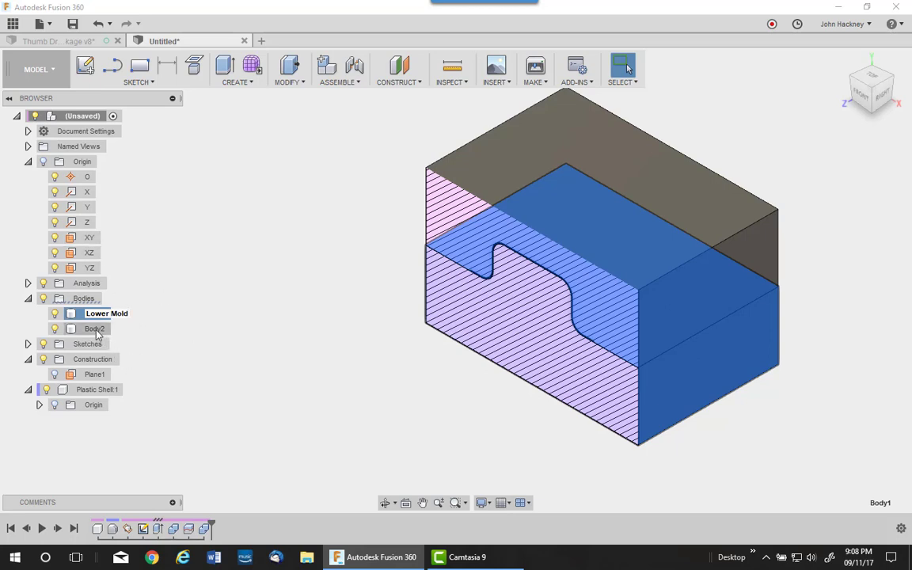
{"action": "left_click", "coordinate": [95, 329]}
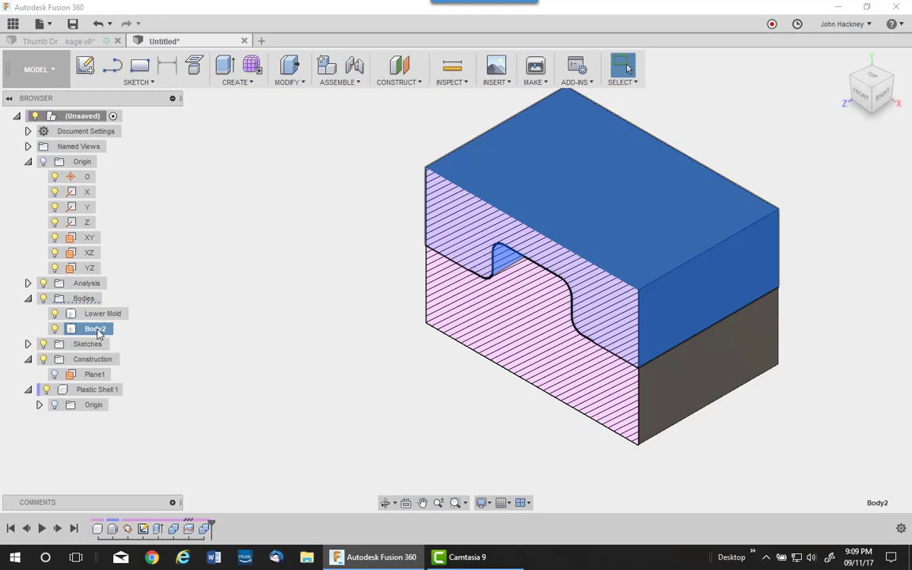
Step: Rename Body2 to 'Upper Mold'
{"action": "double_click", "coordinate": [96, 328]}
{"action": "type", "text": "Upper Mold"}
{"action": "left_click", "coordinate": [273, 301]}
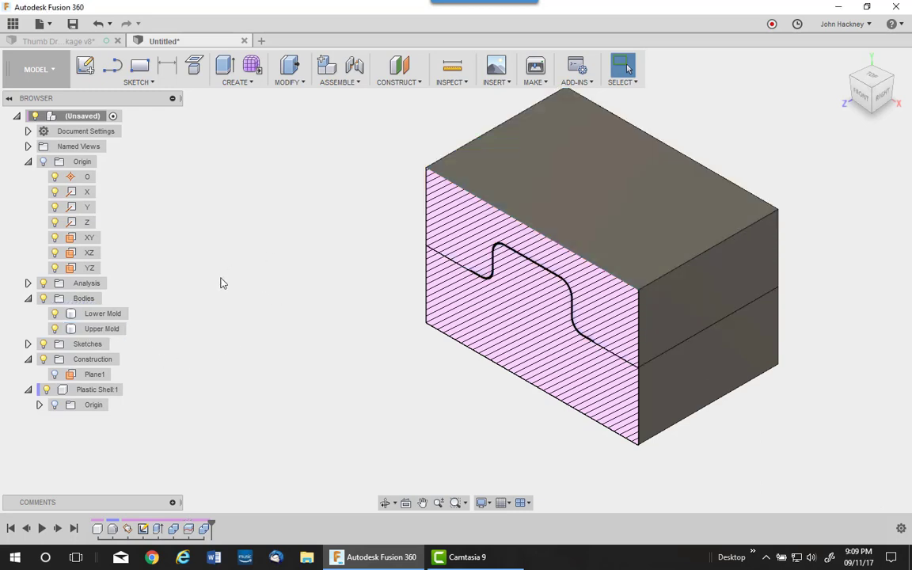
Step: Create components from the Lower Mold and Upper Mold bodies and hide the section analysis
{"action": "left_click", "coordinate": [105, 314]}
{"action": "left_click", "coordinate": [107, 328], "text": "ctrl"}
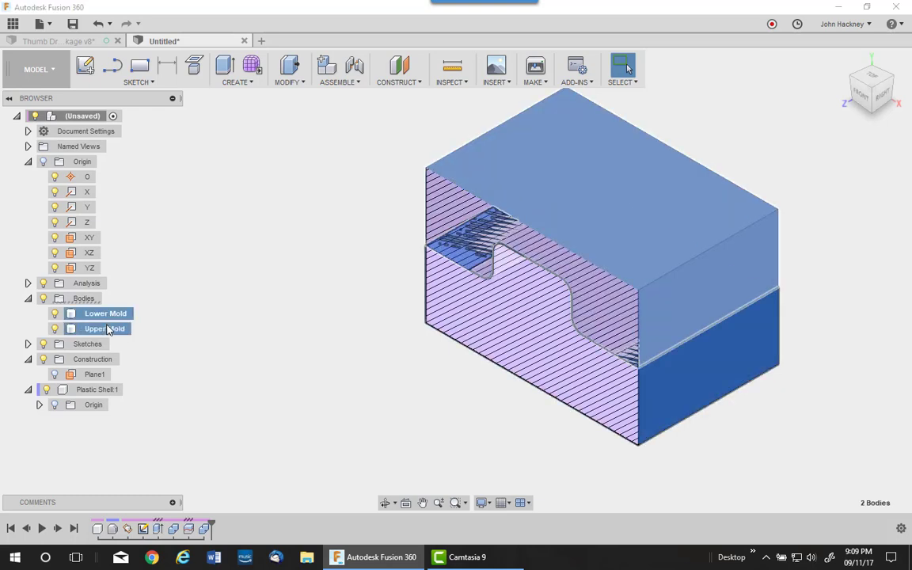
{"action": "right_click", "coordinate": [108, 328]}
{"action": "left_click", "coordinate": [210, 369]}
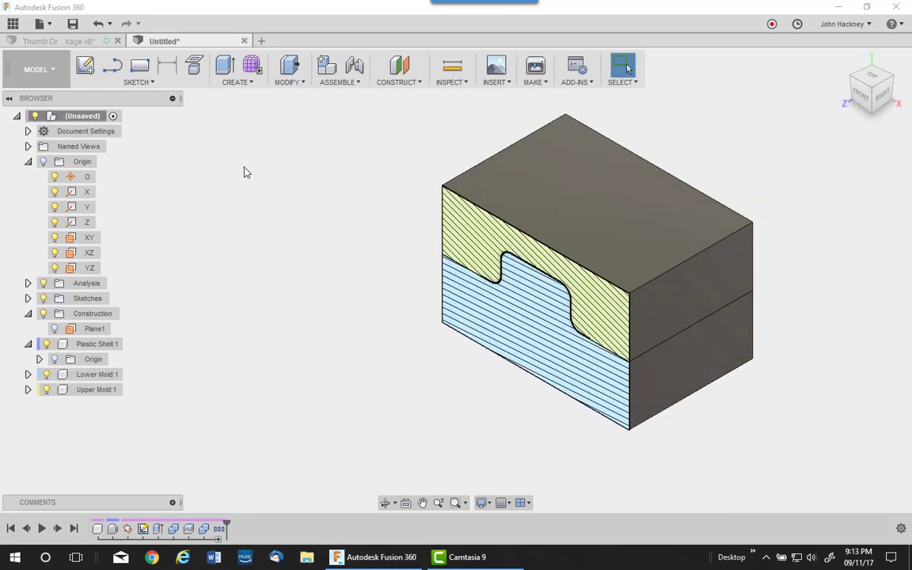
{"action": "left_click", "coordinate": [44, 283]}
{"action": "scroll", "coordinate": [206, 247], "scroll_direction": "down", "scroll_amount": 2}
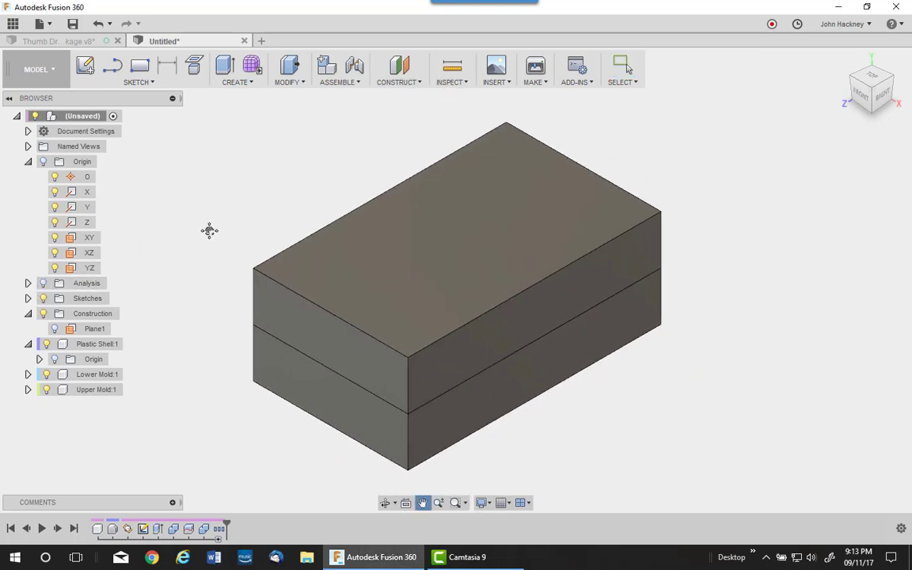
Step: Link the upper and lower mold components with a Cylindrical as-built joint, Cyl1
{"action": "left_click", "coordinate": [332, 82]}
{"action": "left_click", "coordinate": [346, 127]}
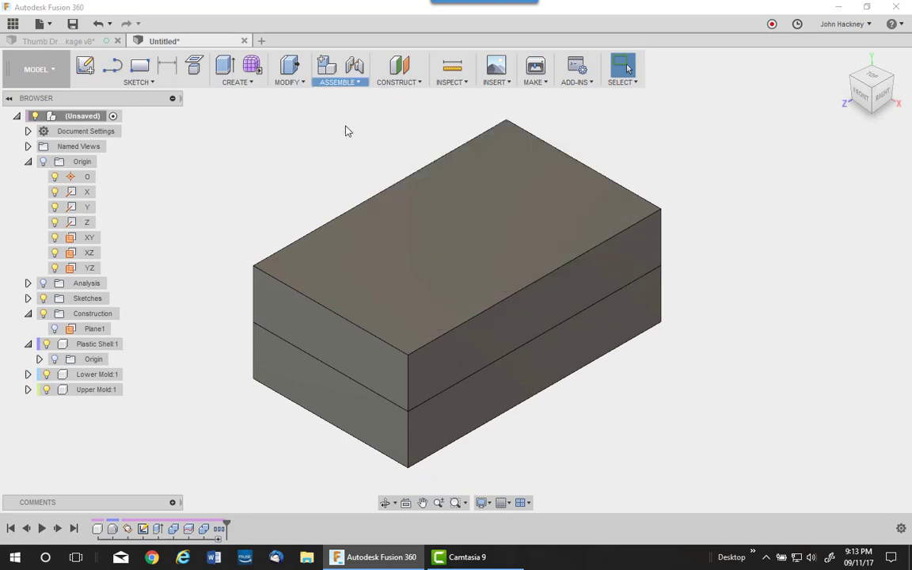
{"action": "left_click", "coordinate": [413, 230]}
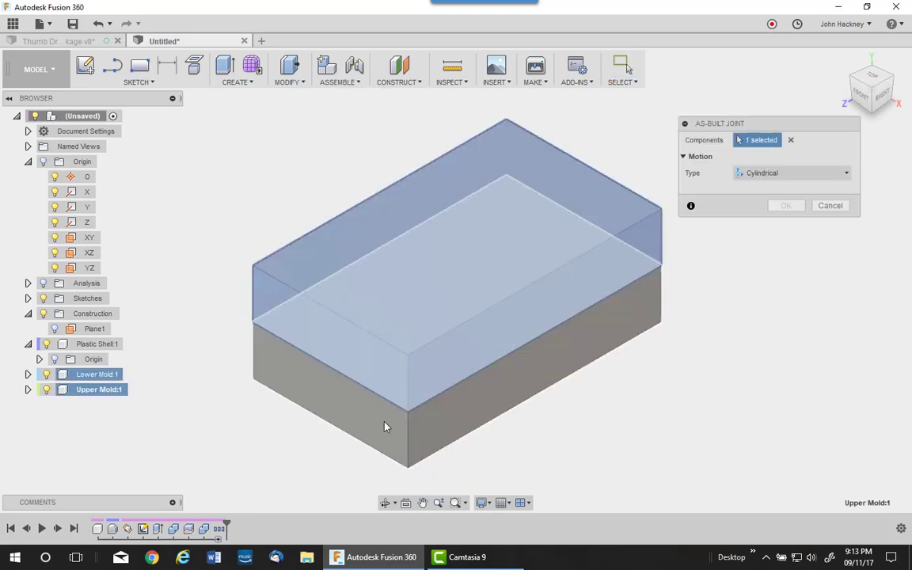
{"action": "left_click", "coordinate": [383, 426]}
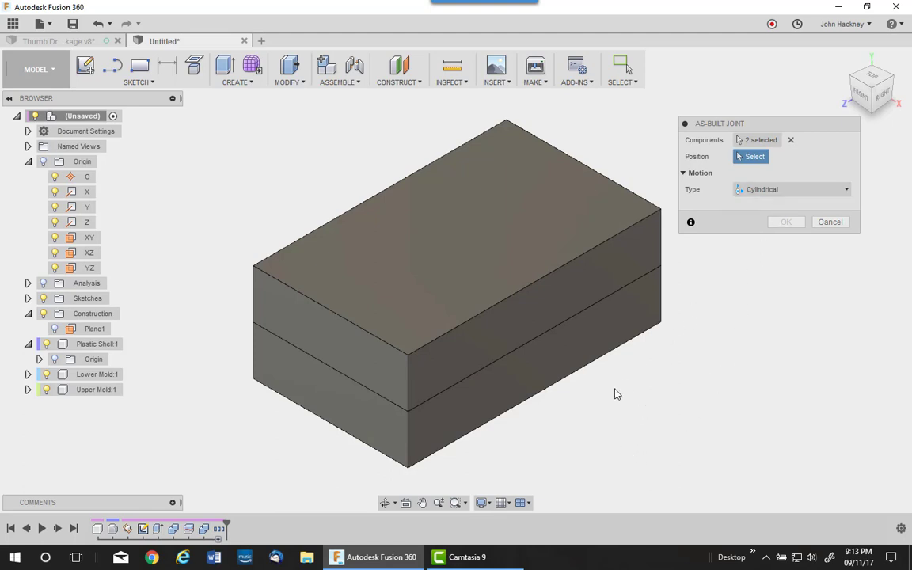
{"action": "middle_click_drag", "start_coordinate": [596, 400], "coordinate": [539, 313], "text": "shift"}
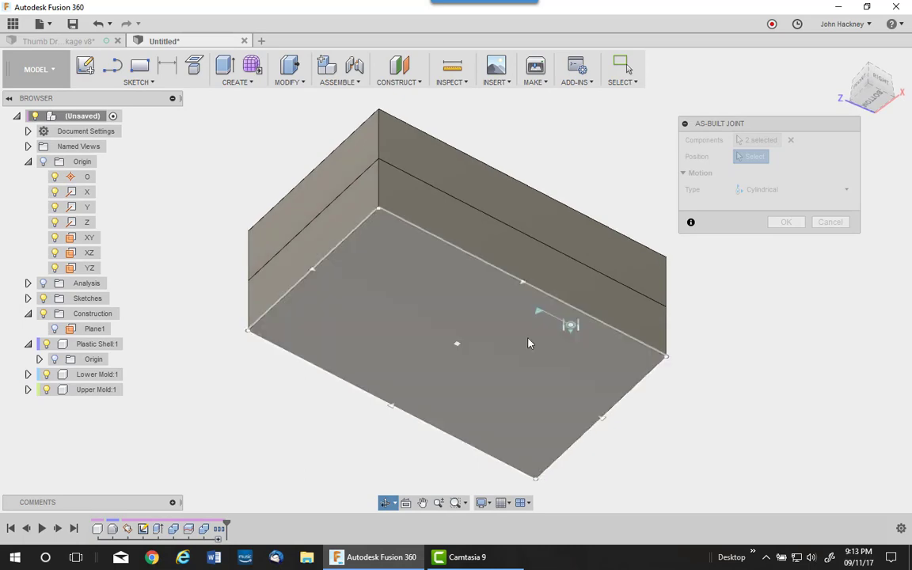
{"action": "left_click", "coordinate": [457, 345]}
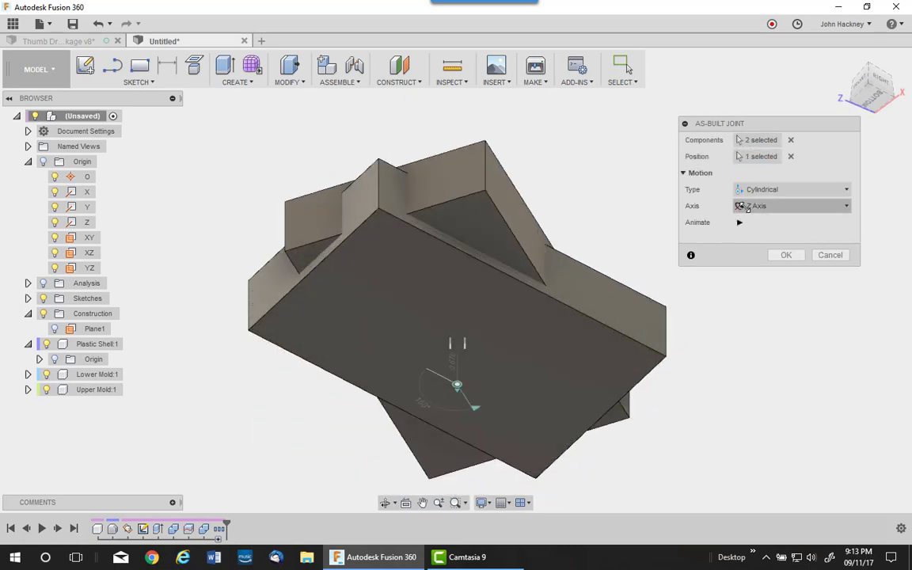
{"action": "left_click", "coordinate": [784, 255]}
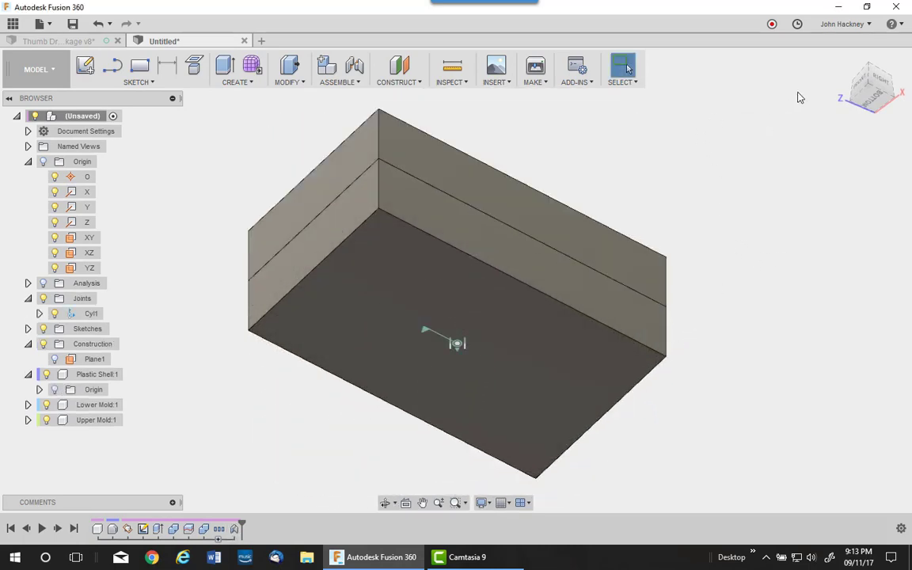
{"action": "left_click", "coordinate": [840, 63]}
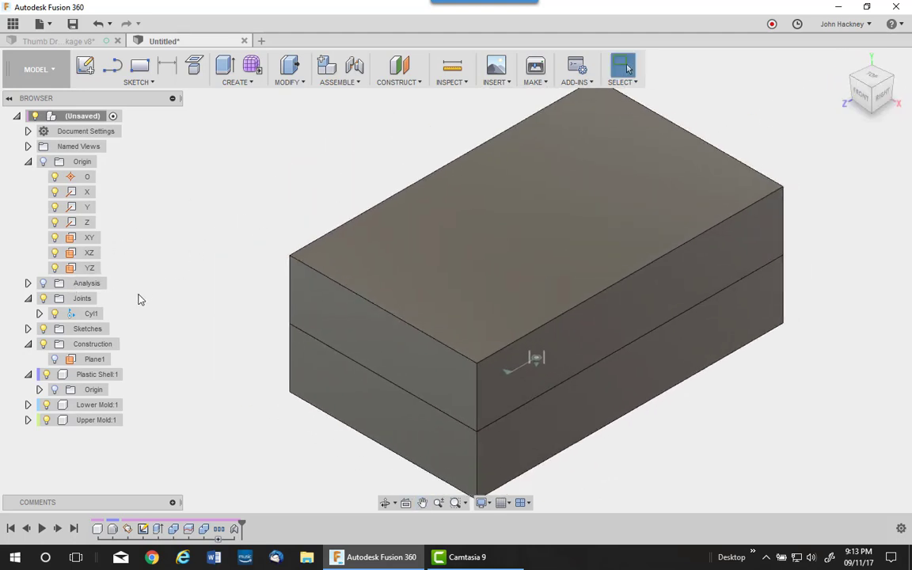
Step: Drive joint Cyl1 to -1.500 in, lifting Upper Mold off Lower Mold
{"action": "right_click", "coordinate": [77, 314]}
{"action": "left_click", "coordinate": [101, 332]}
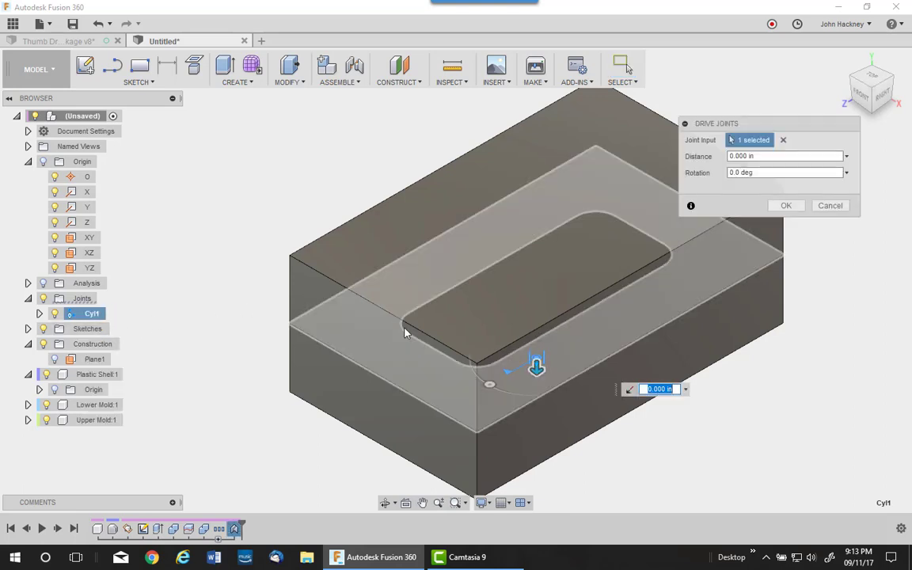
{"action": "left_click_drag", "start_coordinate": [536, 368], "coordinate": [535, 229]}
{"action": "left_click", "coordinate": [786, 205]}
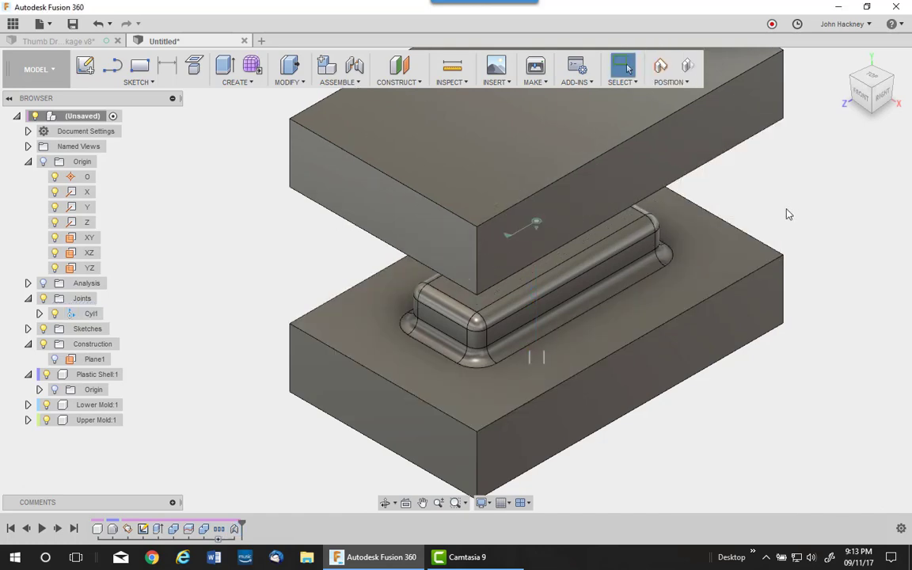
{"action": "mouse_move", "coordinate": [756, 362]}
{"action": "middle_mouse_down", "text": "shift"}
{"action": "mouse_move", "coordinate": [749, 289]}
{"action": "mouse_move", "coordinate": [753, 376]}
{"action": "mouse_move", "coordinate": [752, 279]}
{"action": "mouse_move", "coordinate": [767, 379]}
{"action": "middle_mouse_up", "text": "shift"}
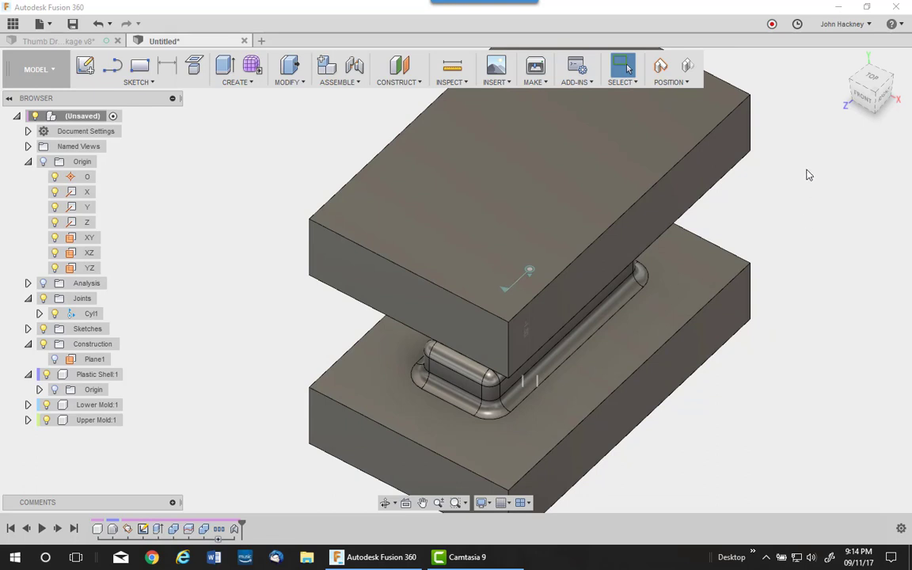
Step: Drive joint Cyl1 back to 0.000 in, closing the mold halves
{"action": "right_click", "coordinate": [86, 315]}
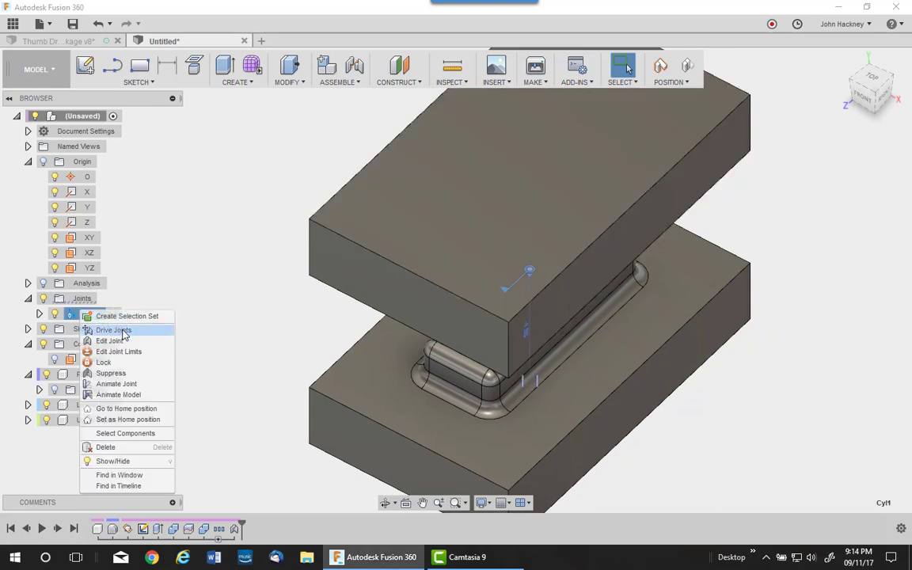
{"action": "left_click", "coordinate": [119, 330]}
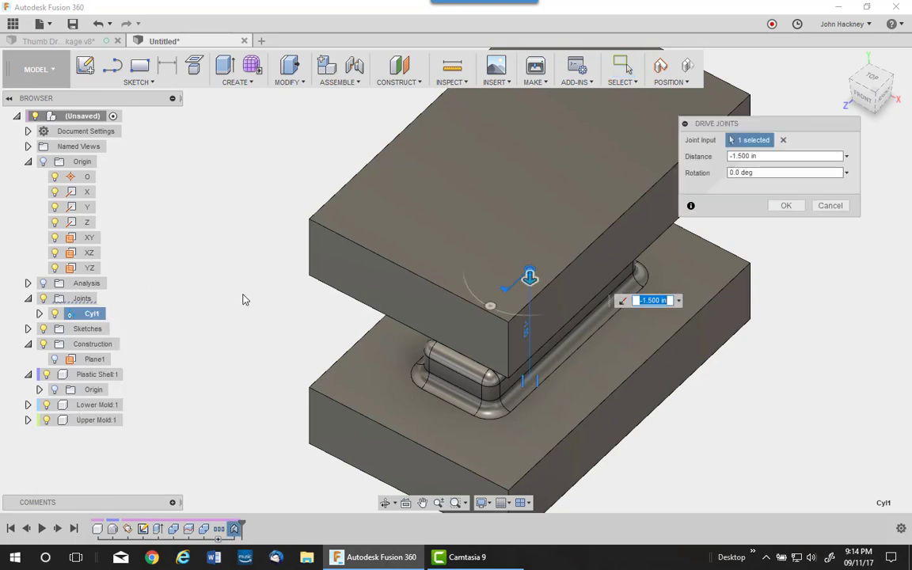
{"action": "left_click", "coordinate": [843, 157]}
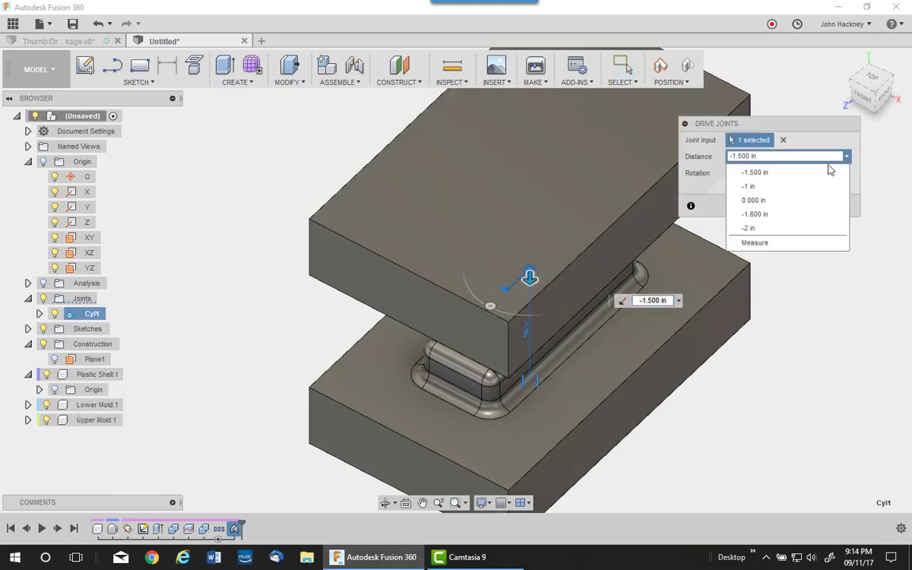
{"action": "left_click", "coordinate": [774, 200]}
{"action": "left_click", "coordinate": [785, 205]}
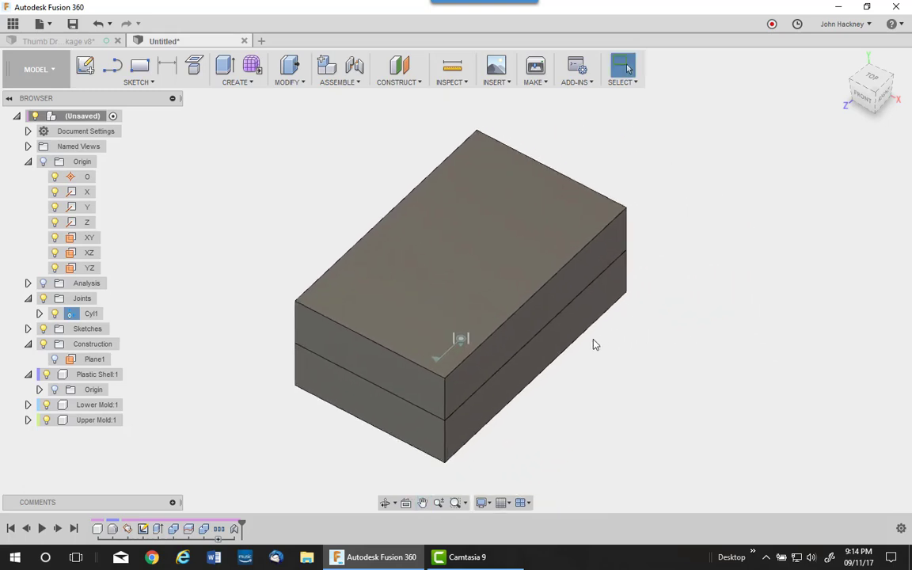
Step: Hide the Cyl1 joint in the browser
{"action": "left_click", "coordinate": [92, 314]}
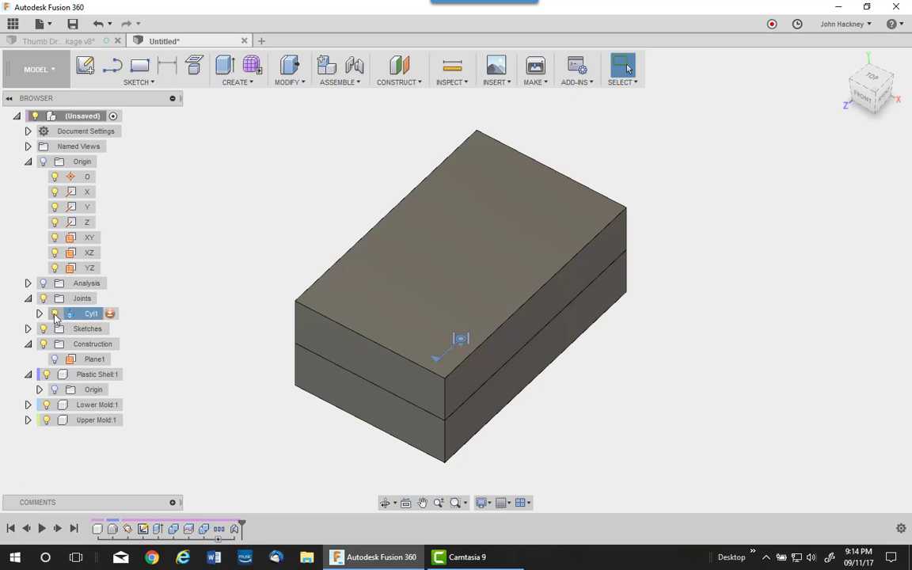
{"action": "left_click", "coordinate": [54, 314]}
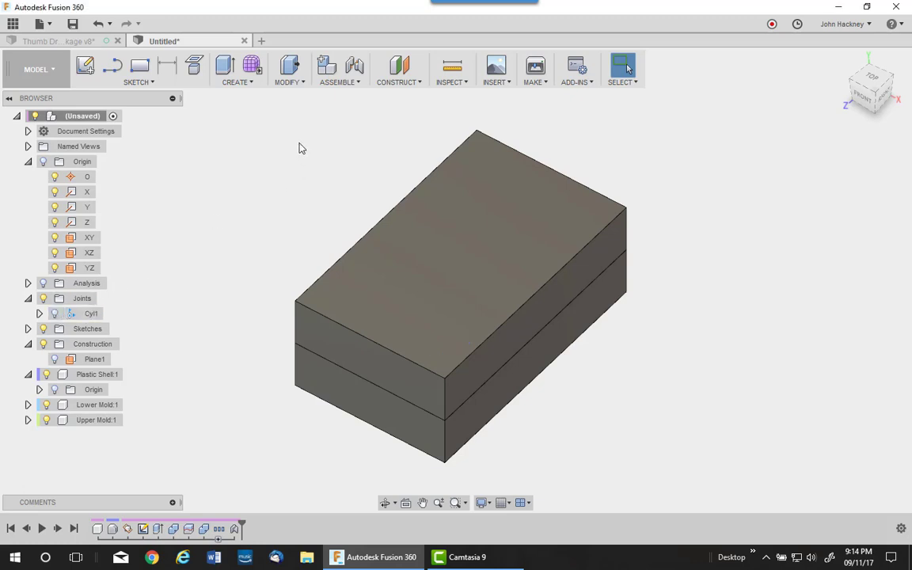
{"action": "left_click", "coordinate": [251, 83]}
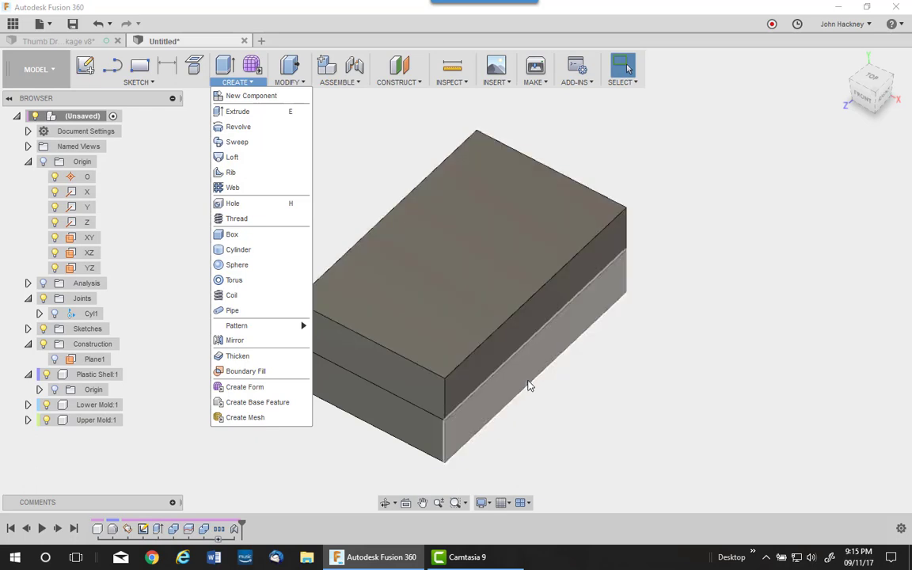
Step: Boundary Fill the cavity cell using both mold bodies as tools, creating Body4
{"action": "left_click", "coordinate": [246, 371]}
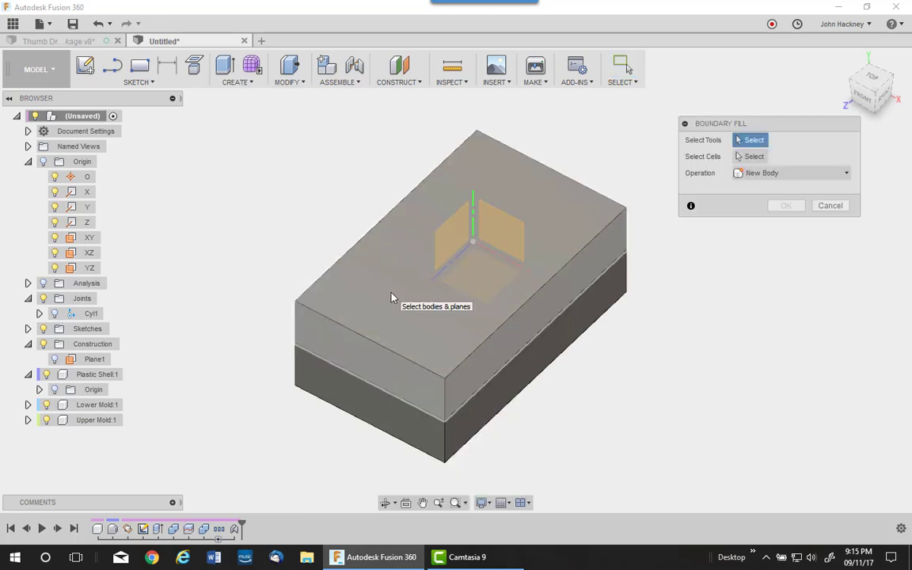
{"action": "left_click", "coordinate": [391, 298]}
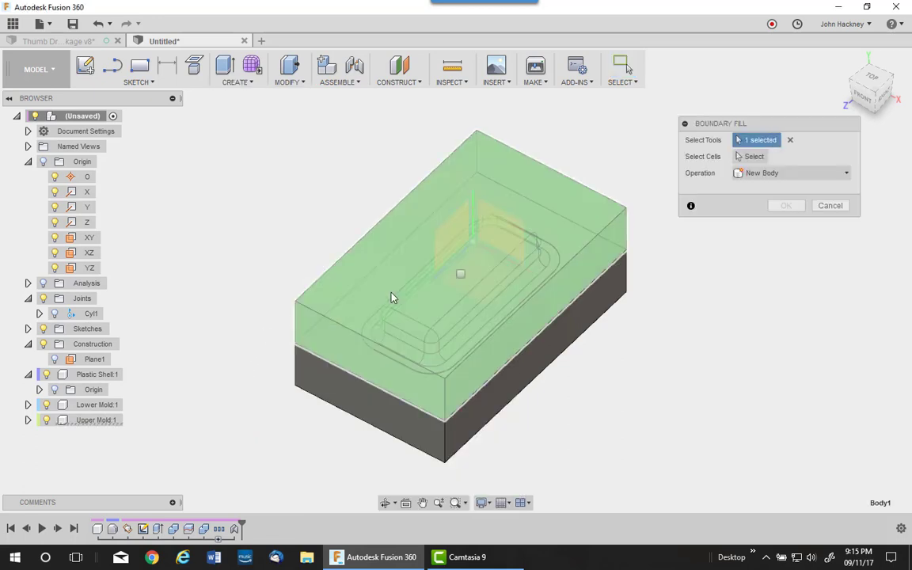
{"action": "left_click", "coordinate": [399, 414]}
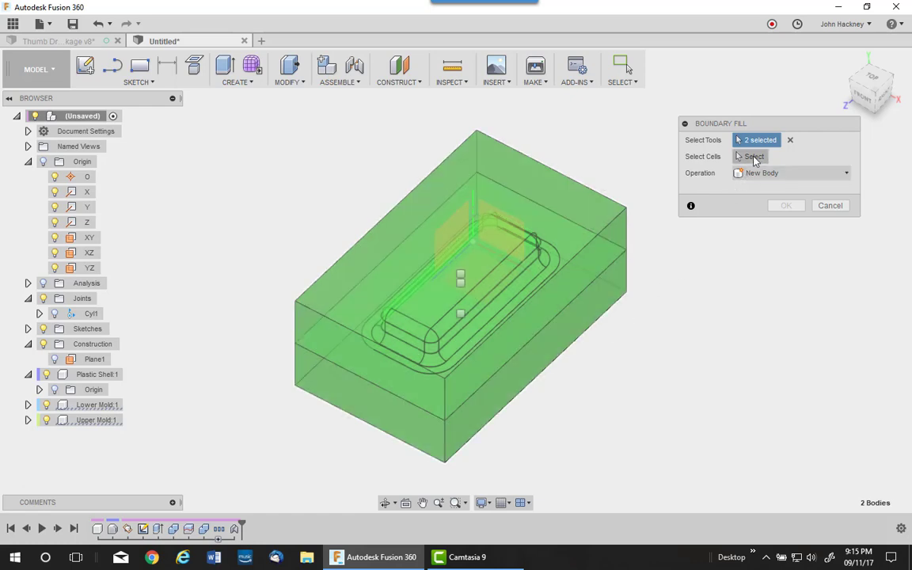
{"action": "left_click", "coordinate": [752, 157]}
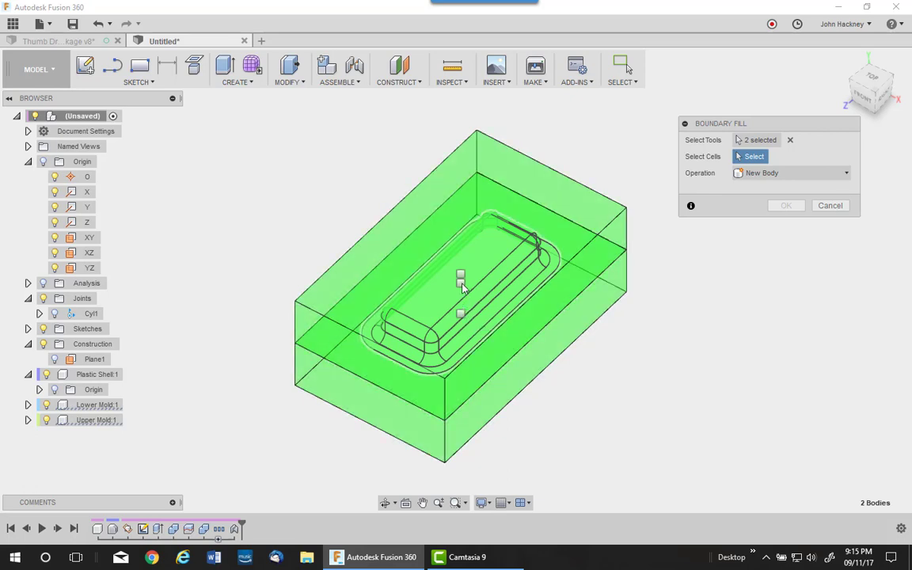
{"action": "left_click", "coordinate": [461, 282]}
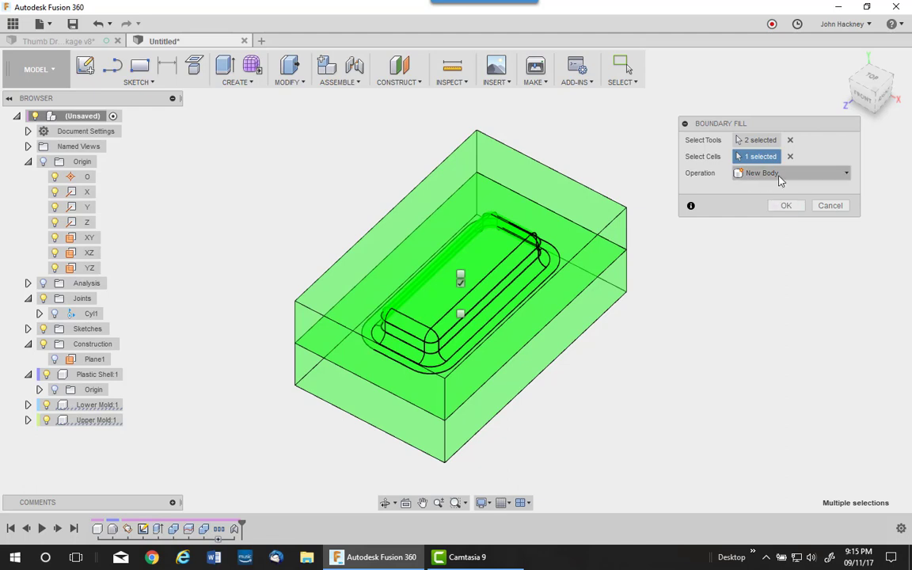
{"action": "left_click", "coordinate": [786, 206]}
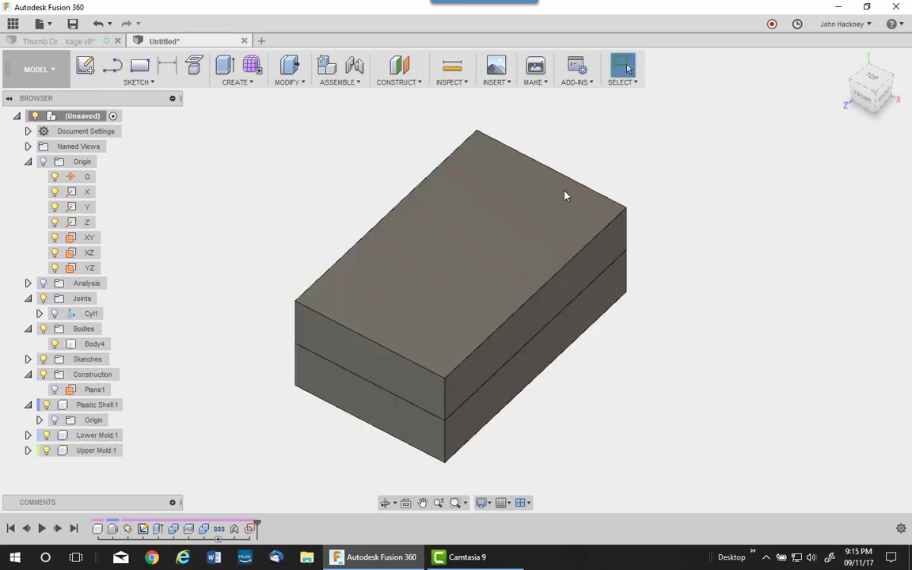
Step: Drive joint Cyl1 to -1.500 in to separate the molds again
{"action": "left_click", "coordinate": [89, 314]}
{"action": "right_click", "coordinate": [90, 314]}
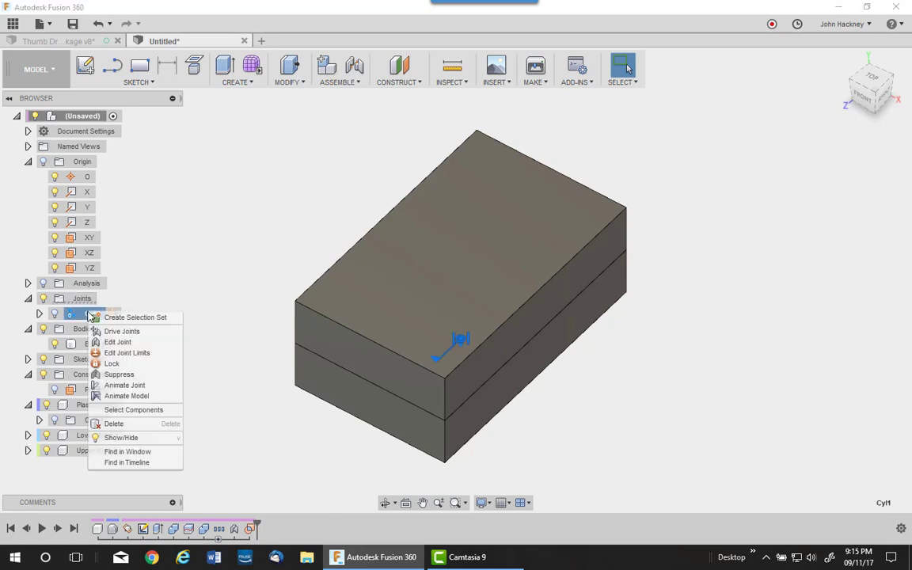
{"action": "left_click", "coordinate": [115, 327]}
{"action": "left_click", "coordinate": [845, 155]}
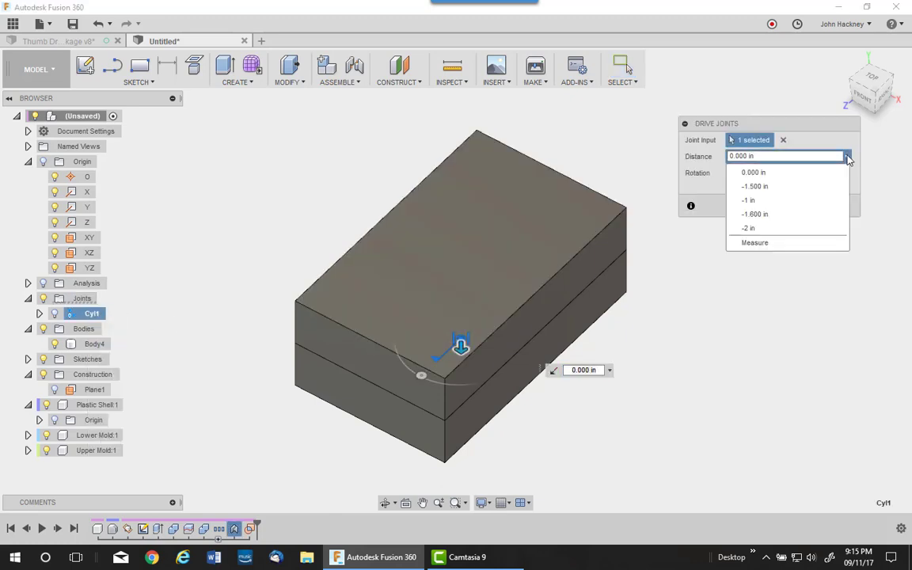
{"action": "left_click", "coordinate": [788, 186]}
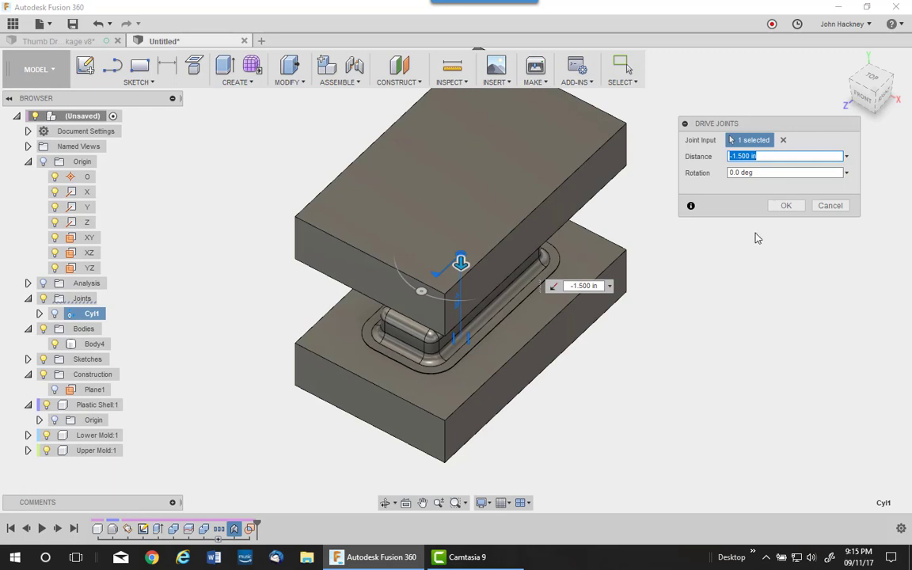
{"action": "left_click", "coordinate": [784, 205]}
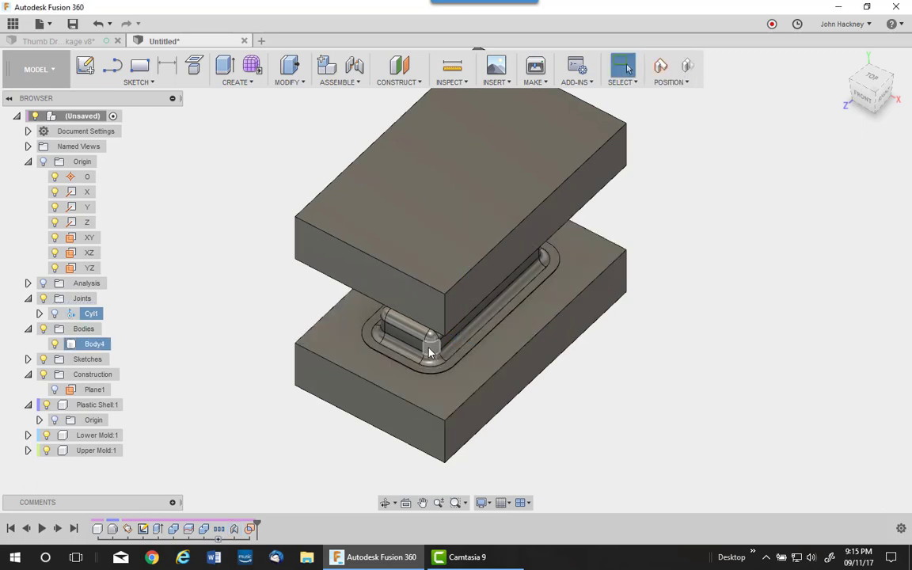
Step: Move Body4 3.800 in along X to sit beside the molds
{"action": "left_click", "coordinate": [95, 344]}
{"action": "right_click", "coordinate": [95, 344]}
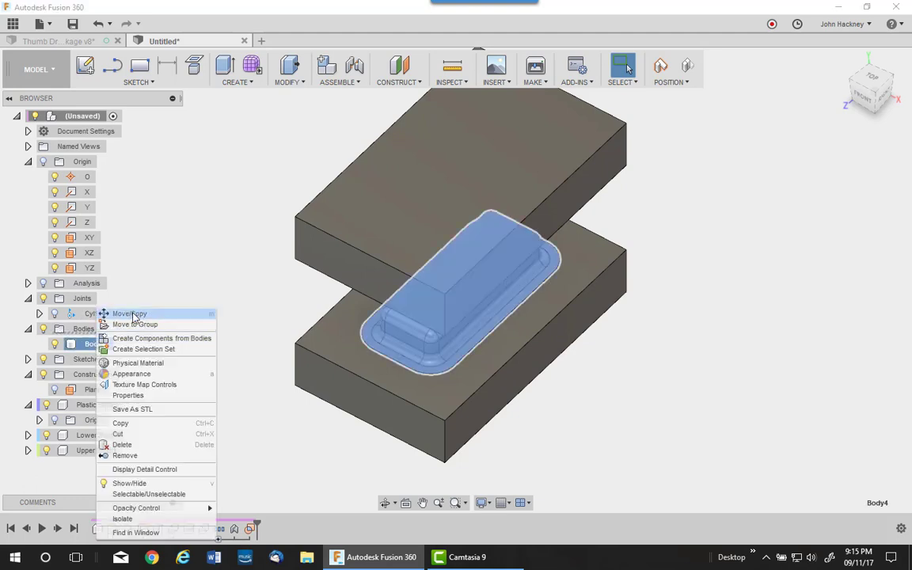
{"action": "left_click", "coordinate": [129, 314]}
{"action": "left_click_drag", "start_coordinate": [491, 299], "coordinate": [724, 423]}
{"action": "left_click", "coordinate": [786, 288]}
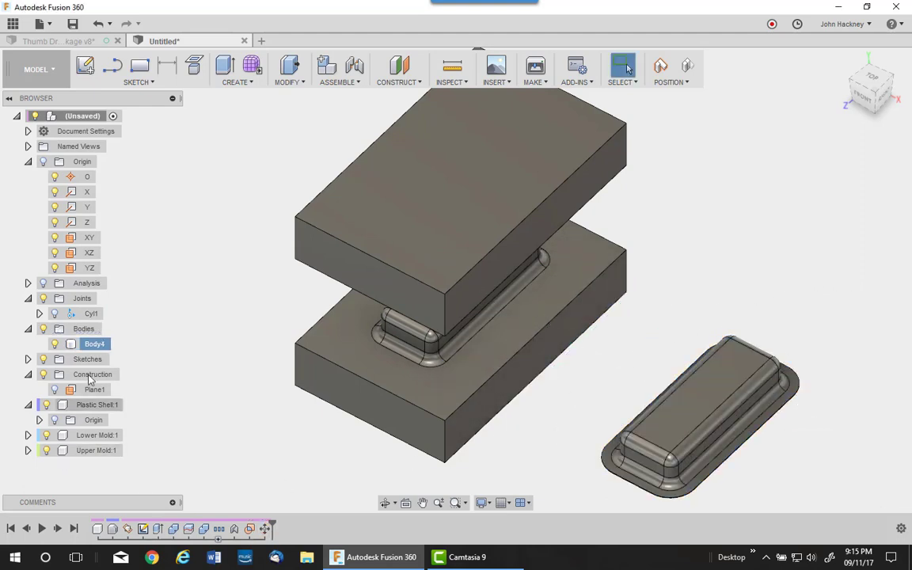
Step: Apply the Acrylic (Clear) appearance to Body4
{"action": "right_click", "coordinate": [96, 345]}
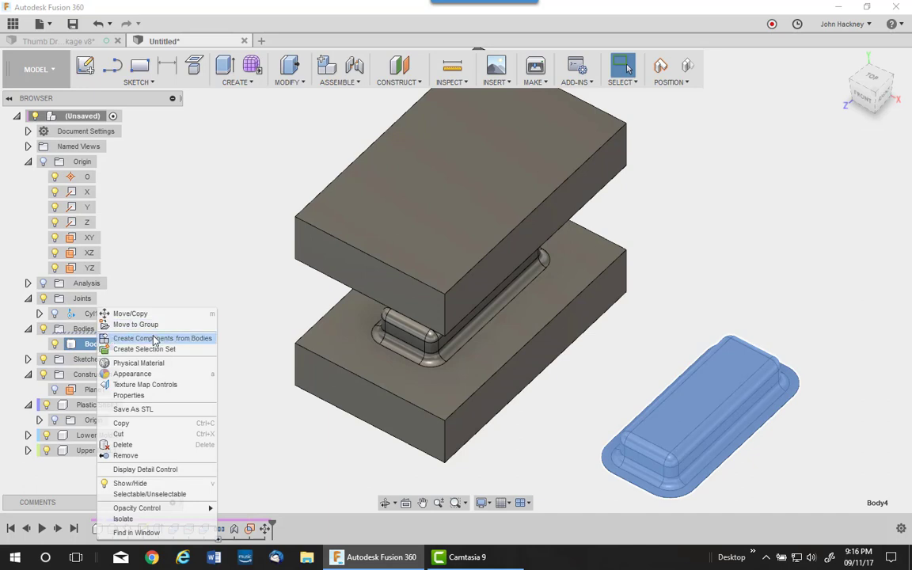
{"action": "left_click", "coordinate": [150, 377]}
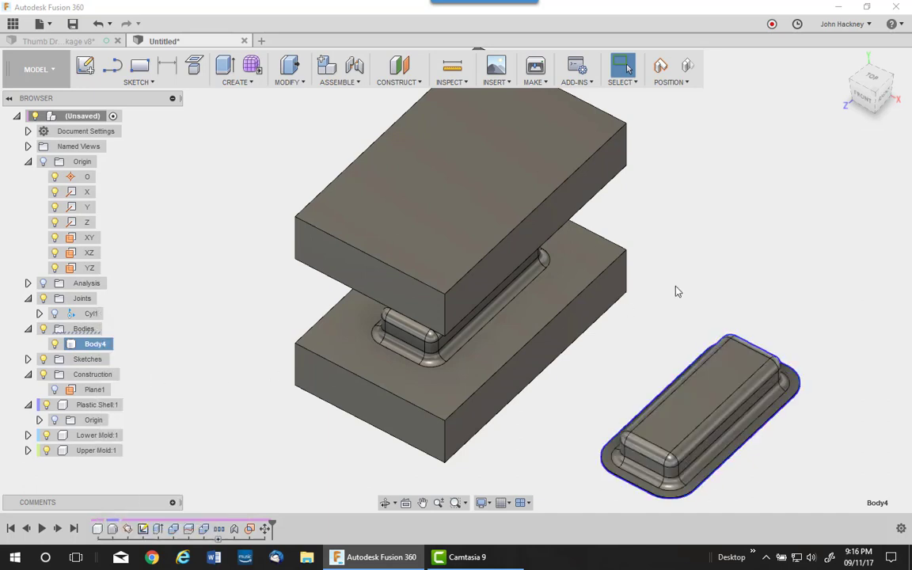
{"action": "left_click_drag", "start_coordinate": [680, 402], "coordinate": [649, 417]}
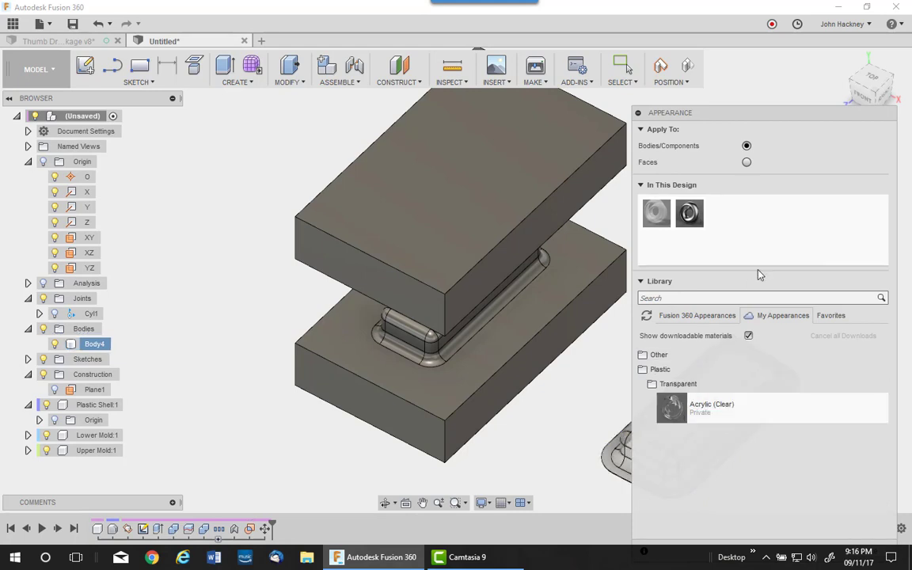
{"action": "key", "text": "Escape"}
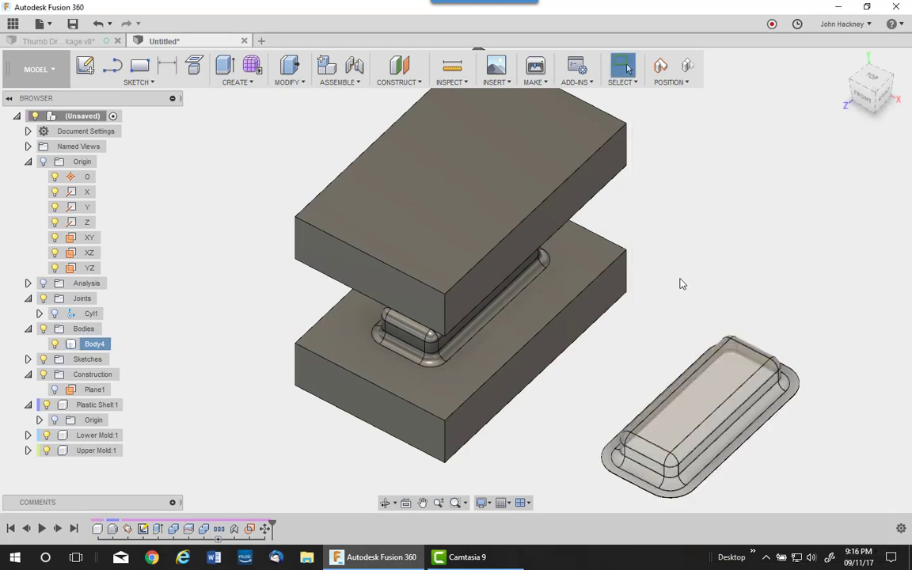